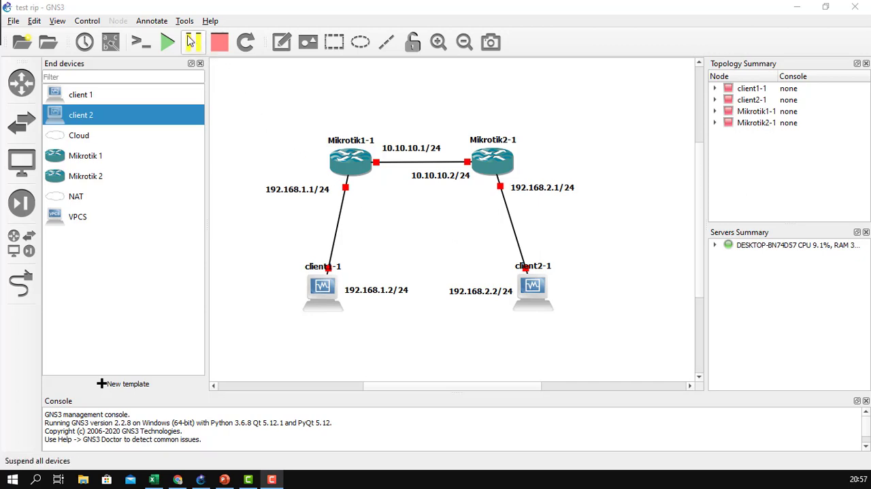
Start all devices in the topology and boot client 1 into Windows normally in its VirtualBox window.
click(169, 44)
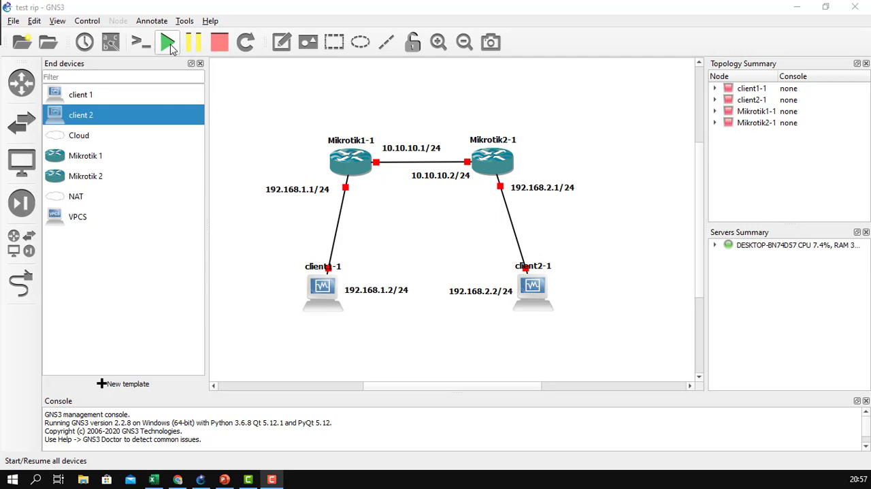
click(171, 45)
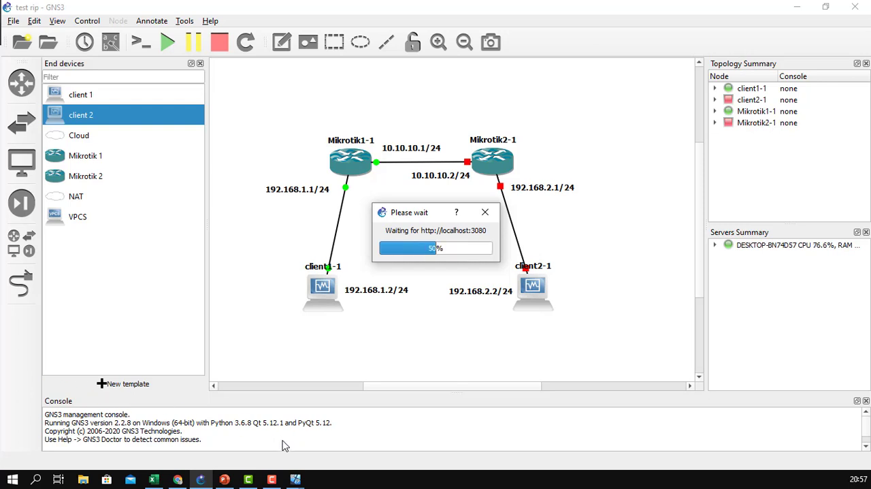
mouse_move(297, 480)
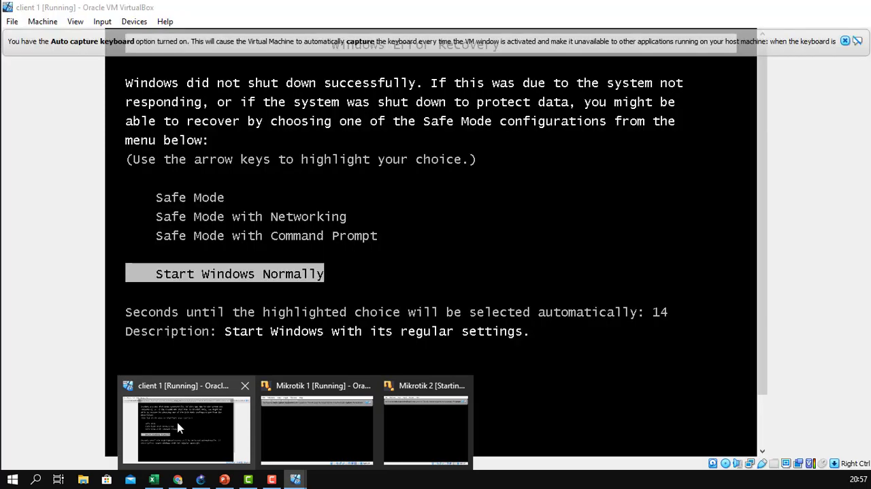
click(179, 427)
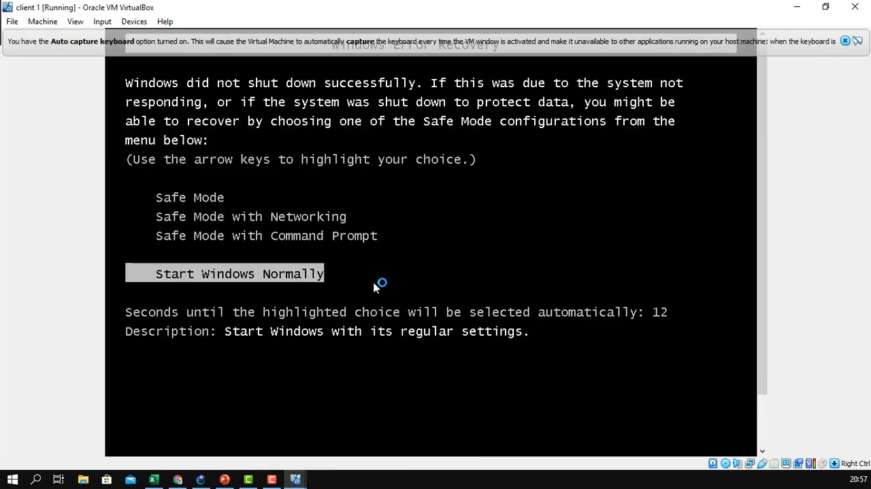
key(Return)
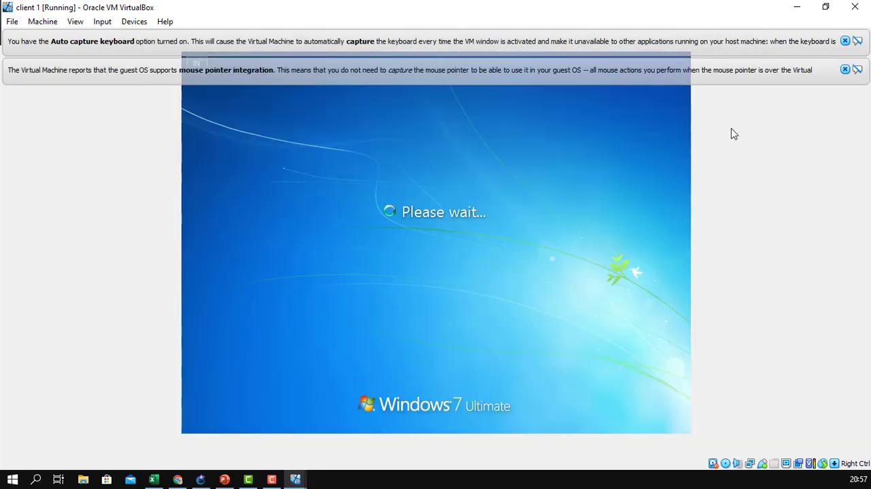
click(845, 69)
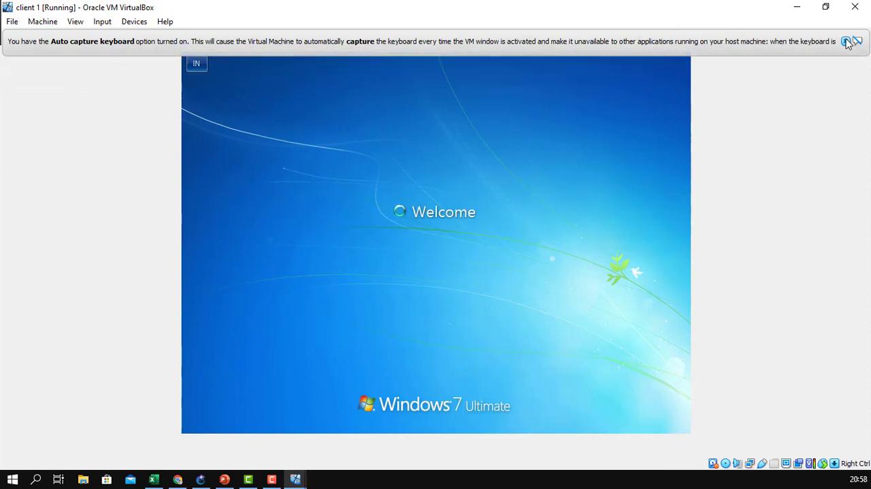
click(845, 41)
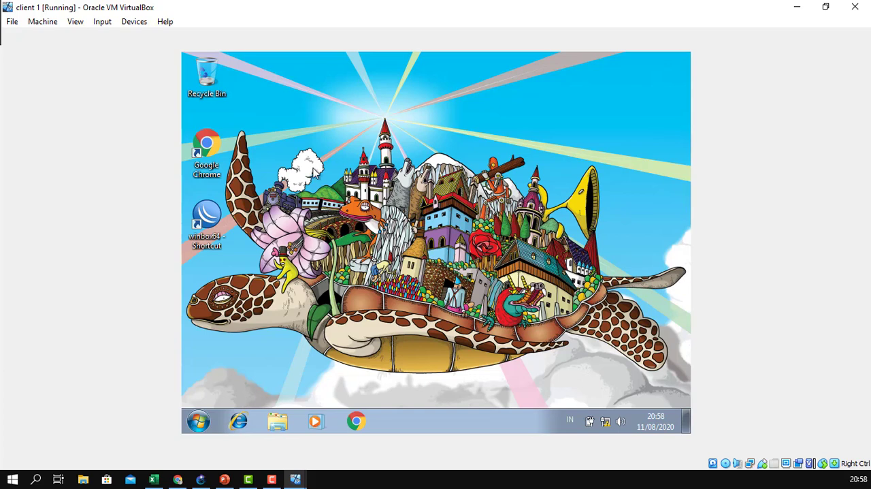
Launch WinBox in client 1 and connect to the MikroTik1 neighbor through its MAC address 08:00:27:0B:3E:69, dismissing the license notice.
click(219, 214)
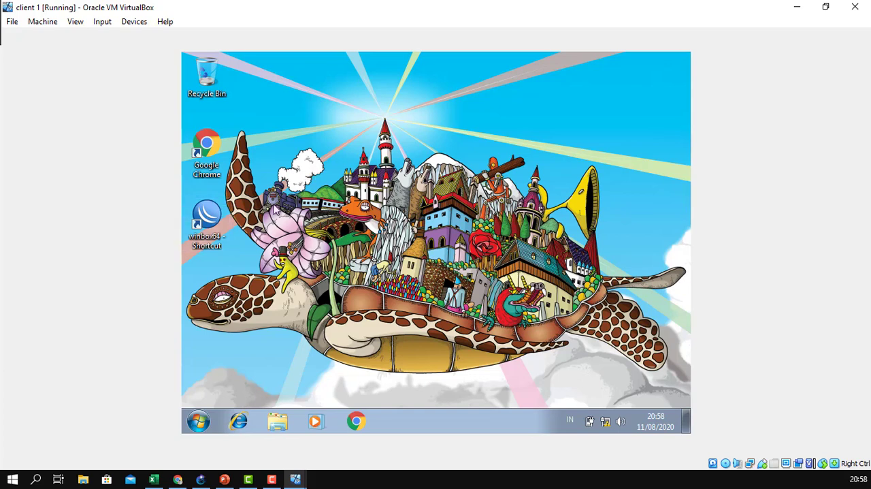
double_click(223, 211)
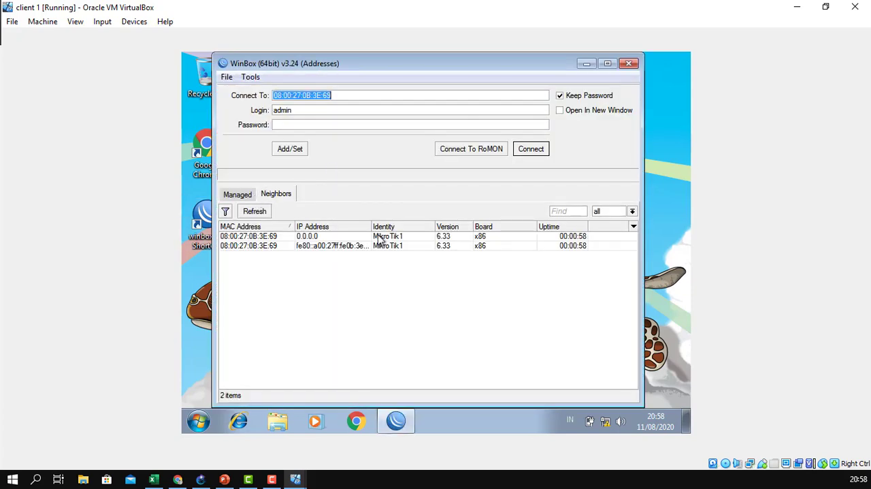
click(251, 237)
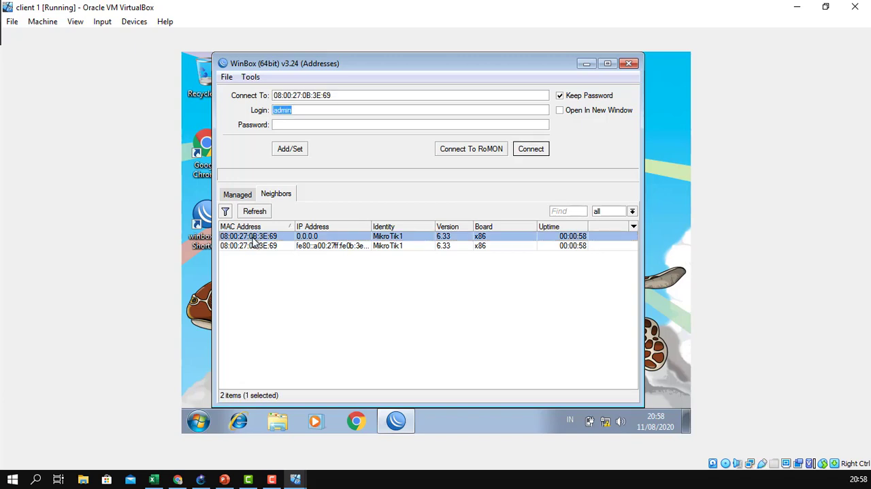
click(525, 154)
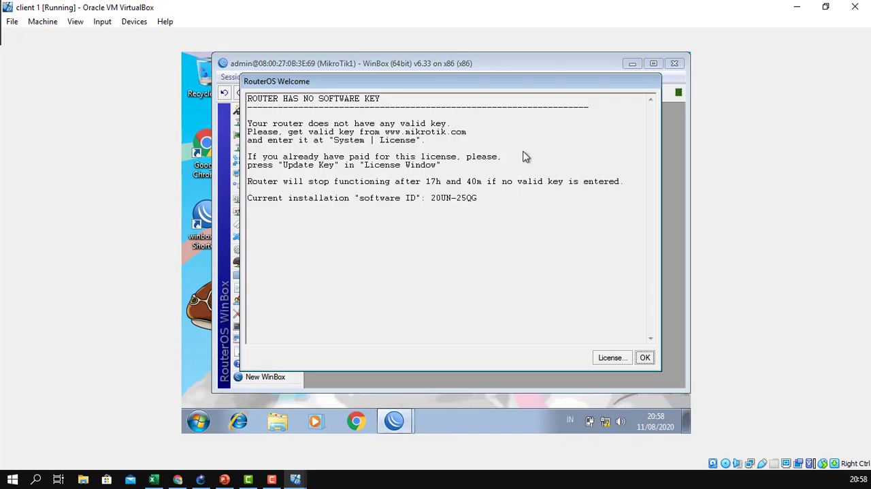
click(646, 357)
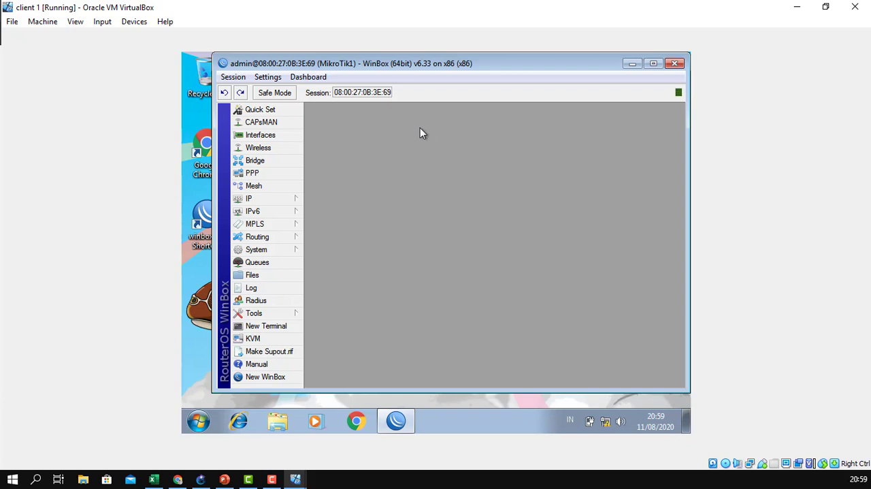
Review the router's system identity and keep MikroTik1 as its name.
click(271, 249)
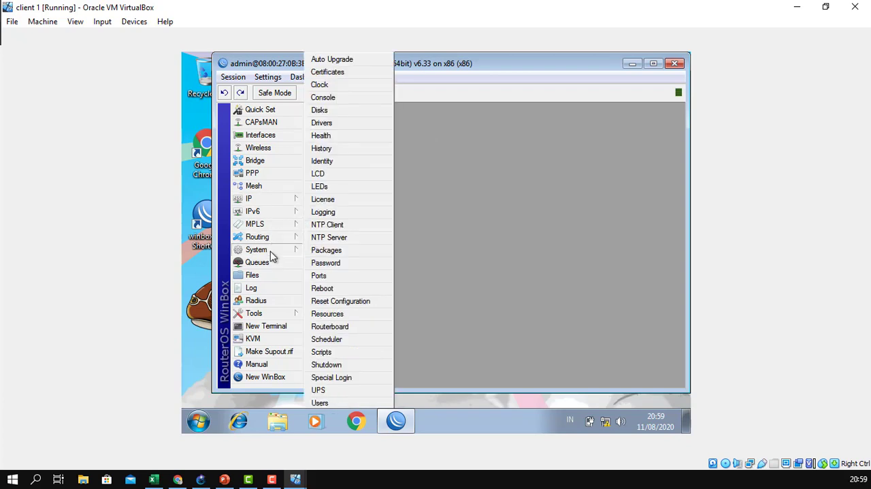
click(373, 168)
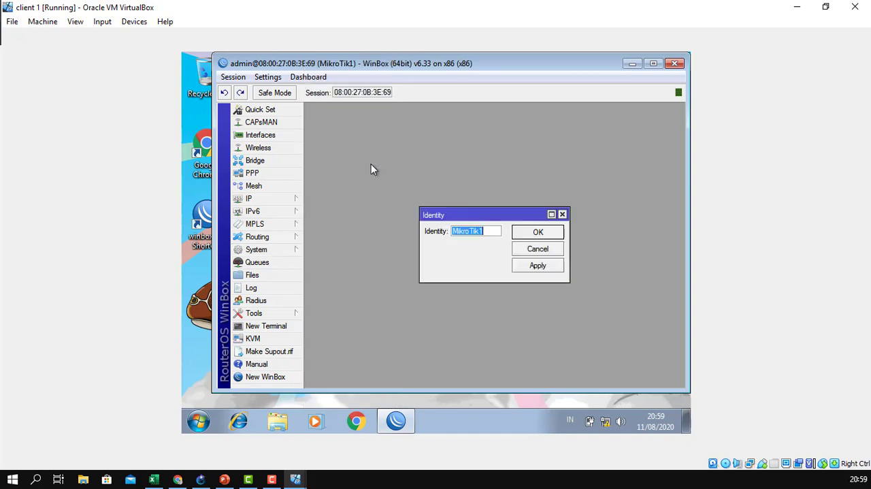
click(484, 231)
drag(482, 235, 443, 228)
click(535, 238)
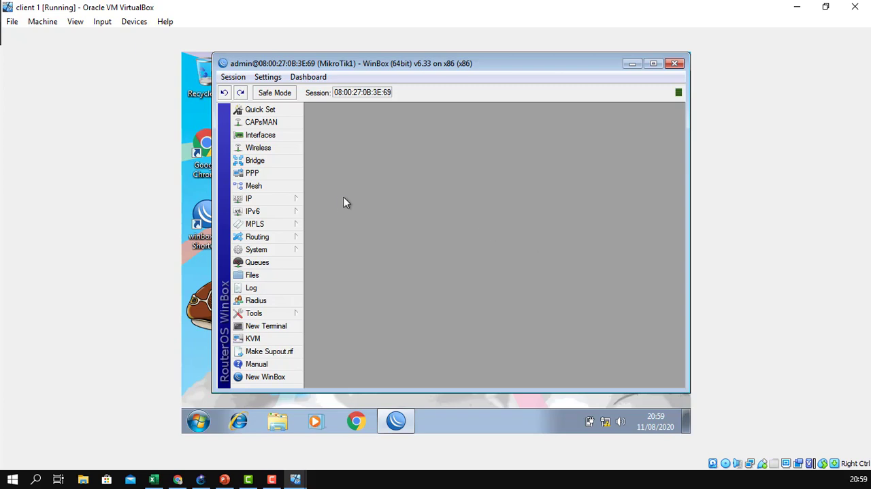
Add the IP address 10.10.10.1/24 on interface ether1 to the router's address list.
click(290, 201)
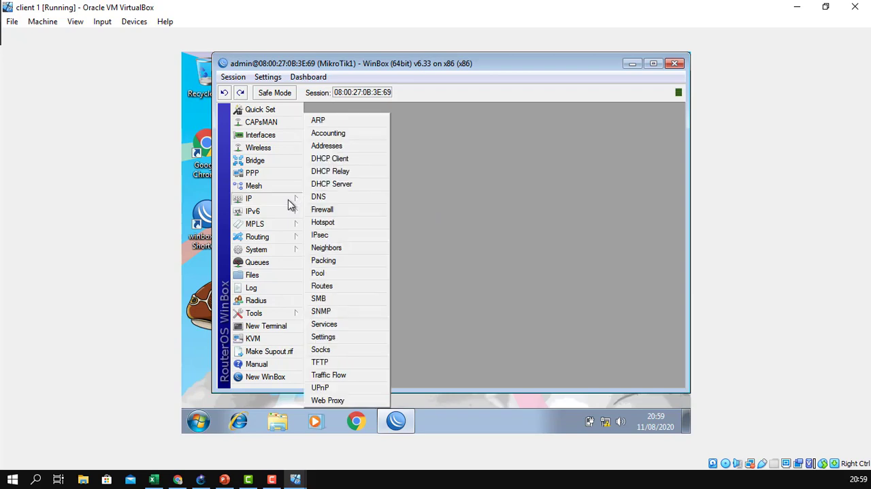
click(347, 151)
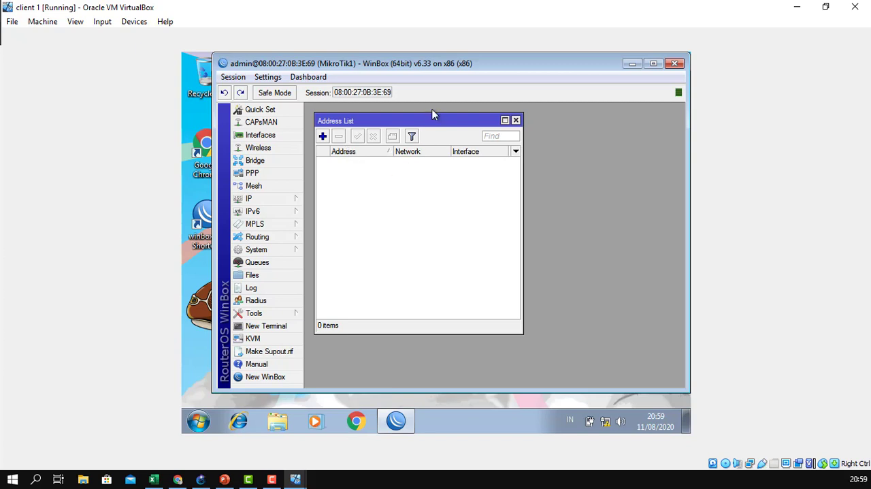
drag(435, 125, 427, 119)
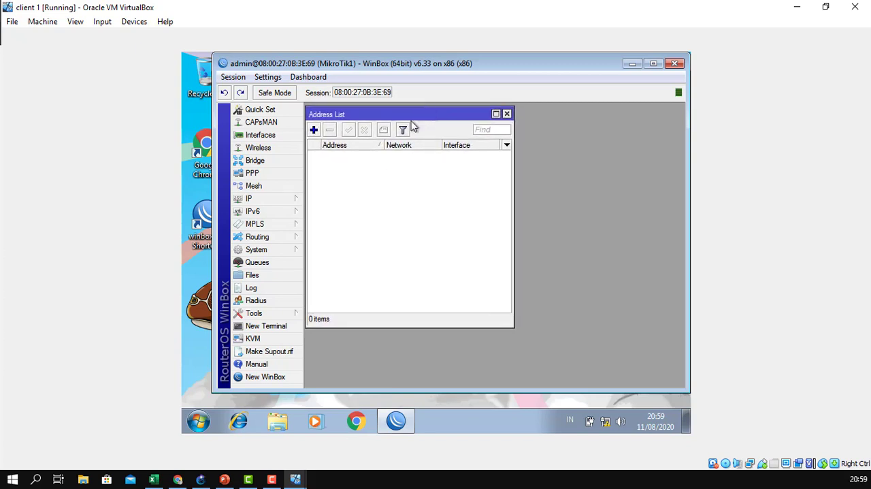
click(317, 130)
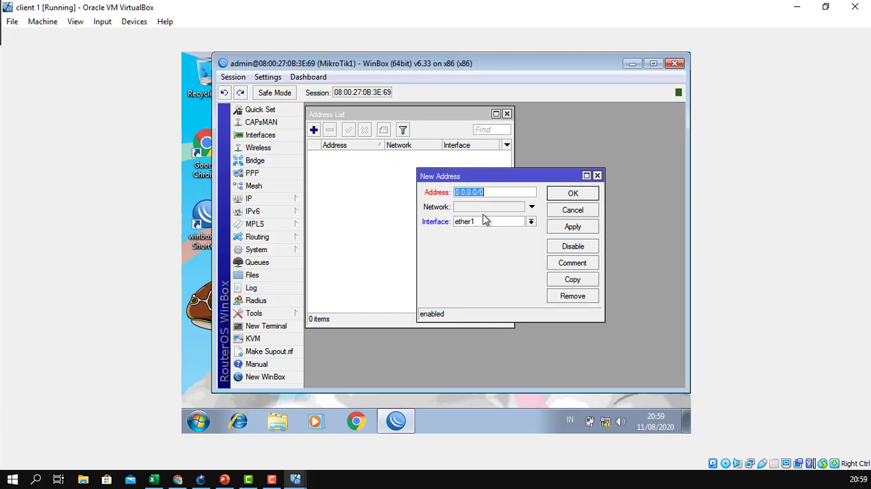
text(10.10.10.1/24)
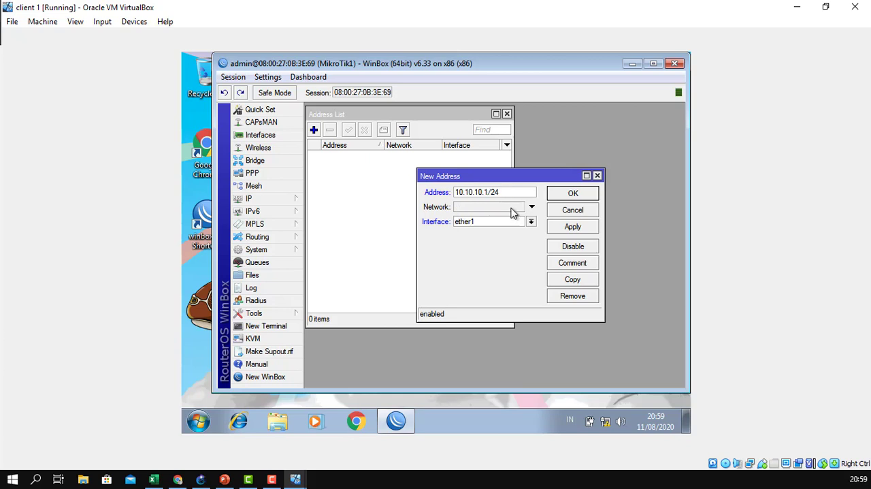
click(575, 228)
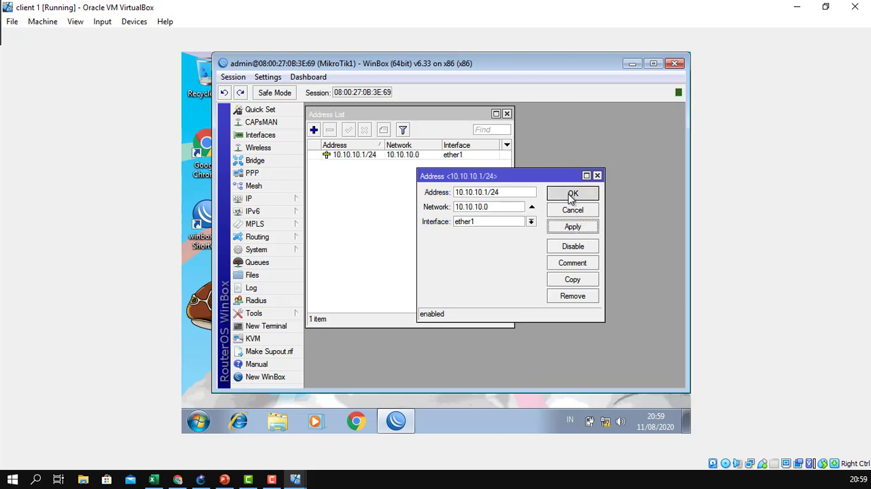
click(573, 195)
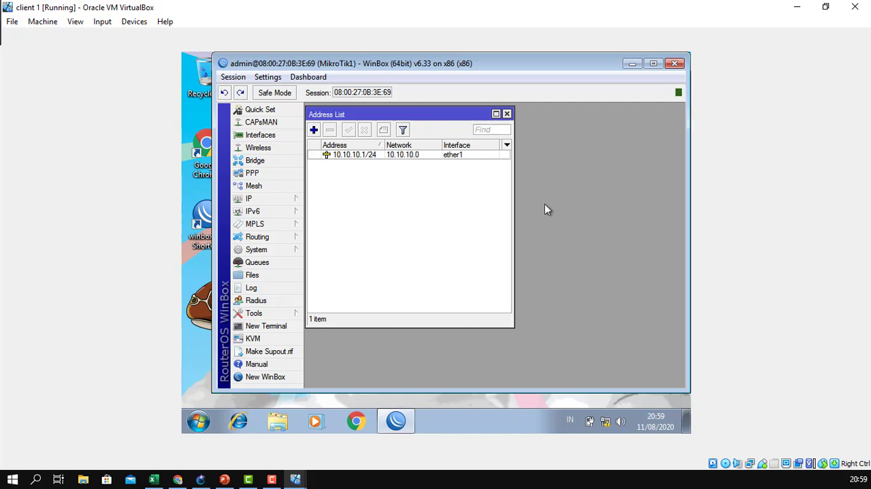
Add the IP address 192.168.1.1/24 on interface ether2 and close the address list.
click(314, 129)
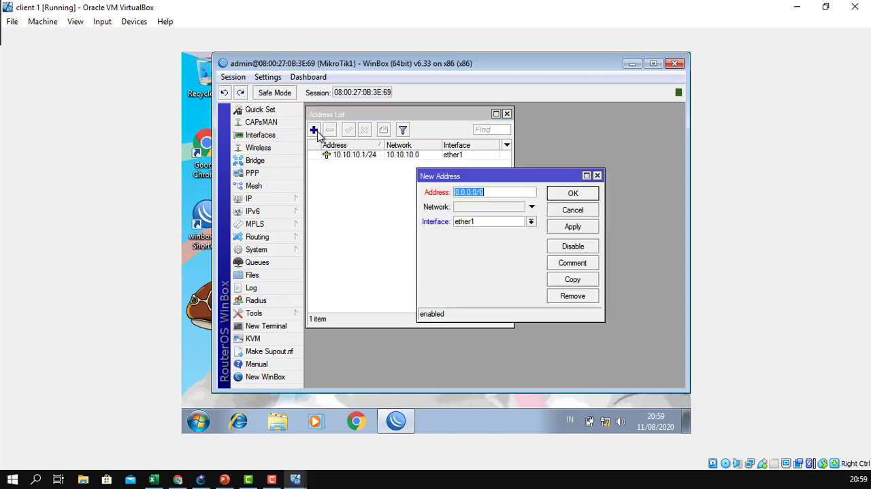
click(473, 225)
click(481, 239)
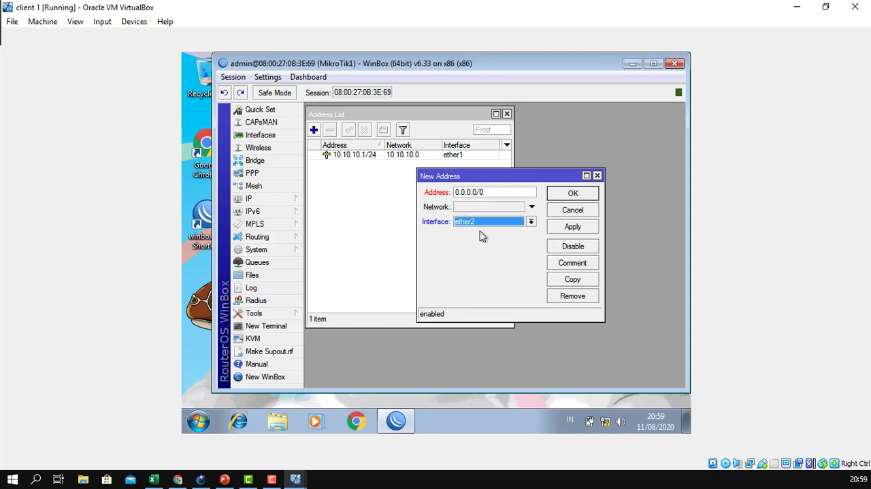
drag(490, 197, 436, 193)
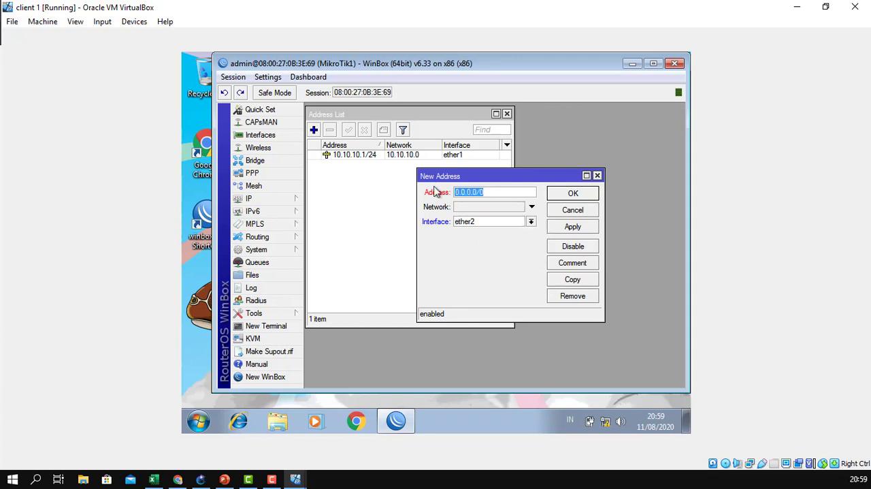
text(192.168.1.1/24)
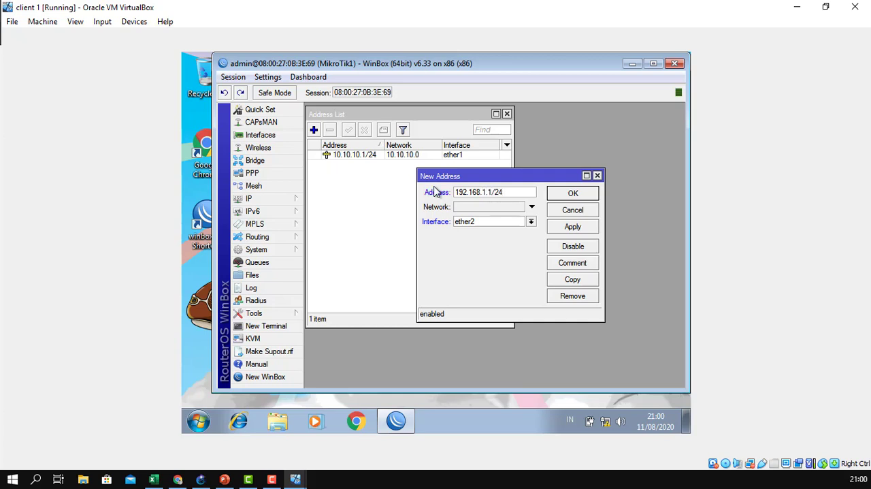
click(553, 229)
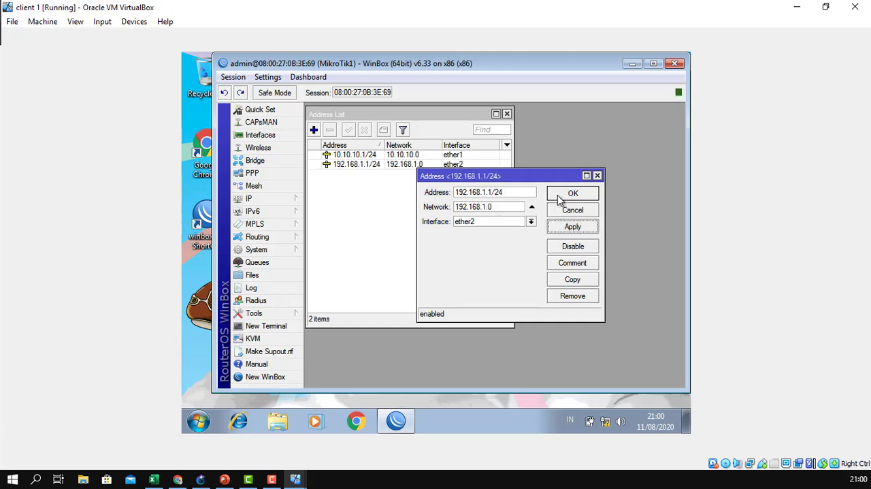
click(560, 196)
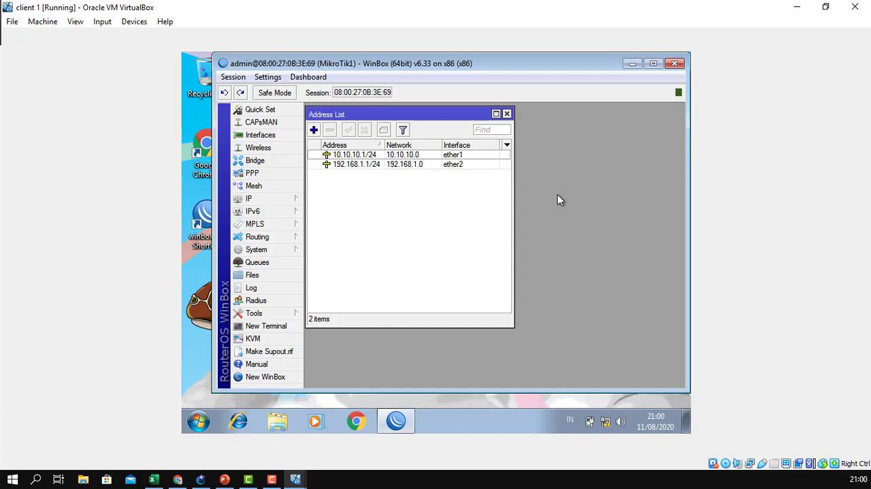
click(508, 113)
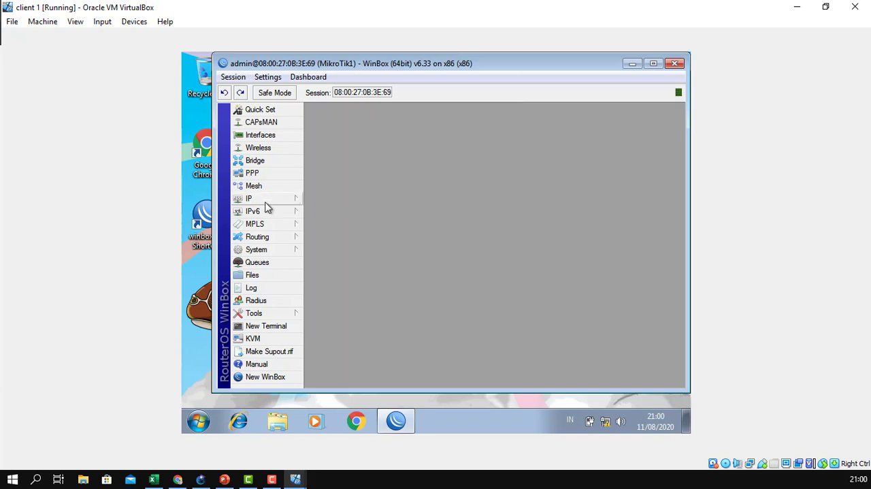
Add a RIP routing interface entry for all interfaces, keeping receive and send at v1-2 and authentication at none.
click(268, 239)
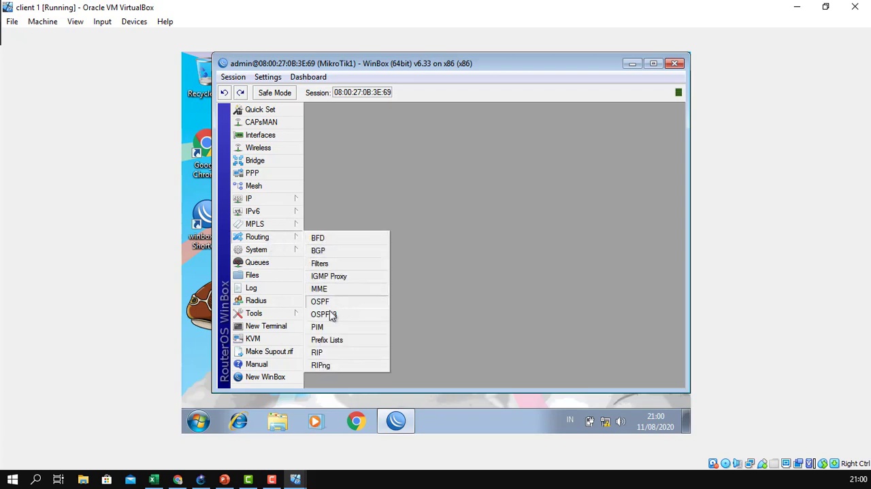
click(334, 354)
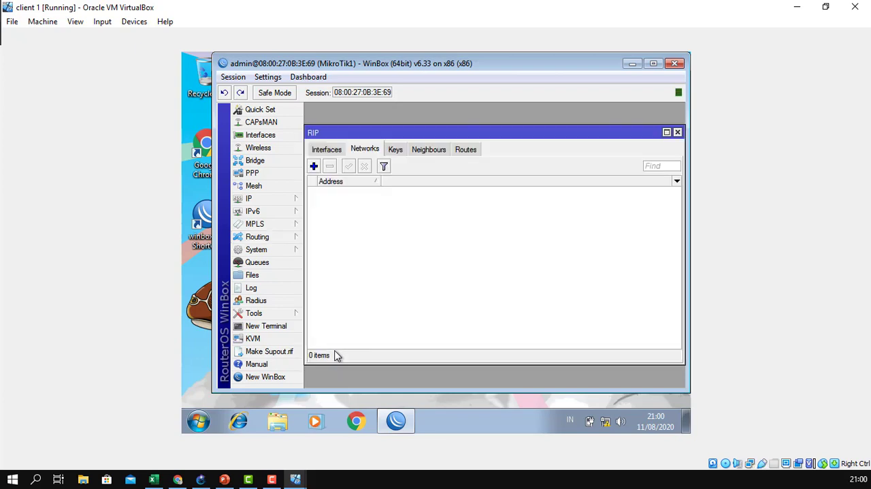
click(333, 151)
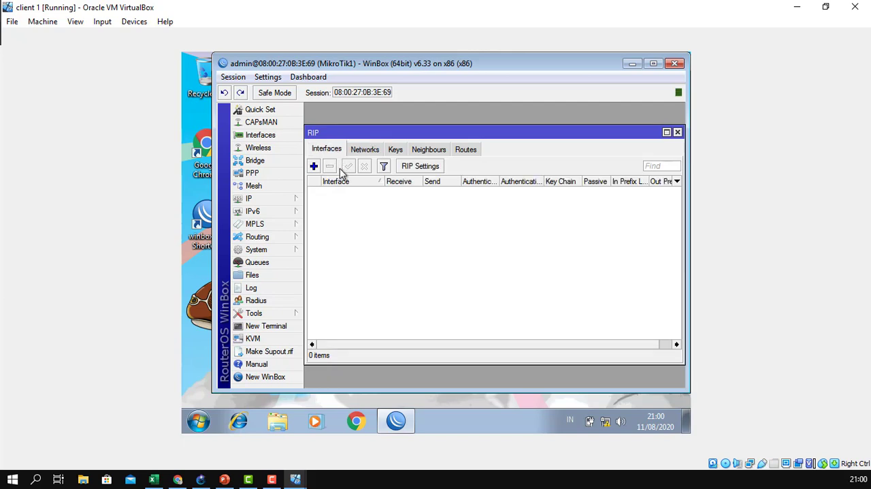
drag(359, 134, 359, 112)
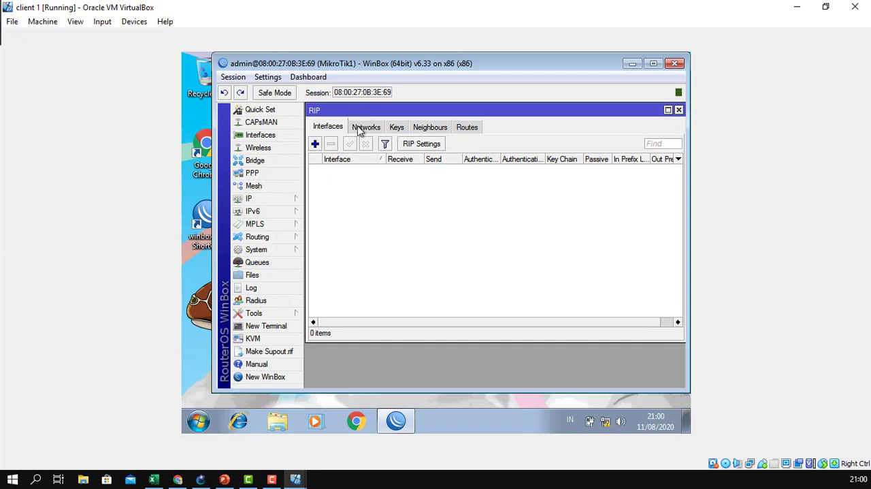
click(315, 144)
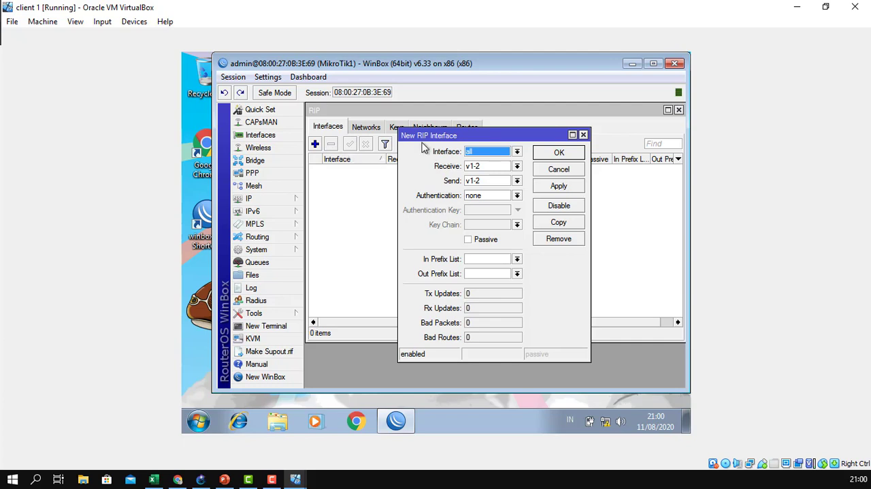
drag(427, 136, 403, 128)
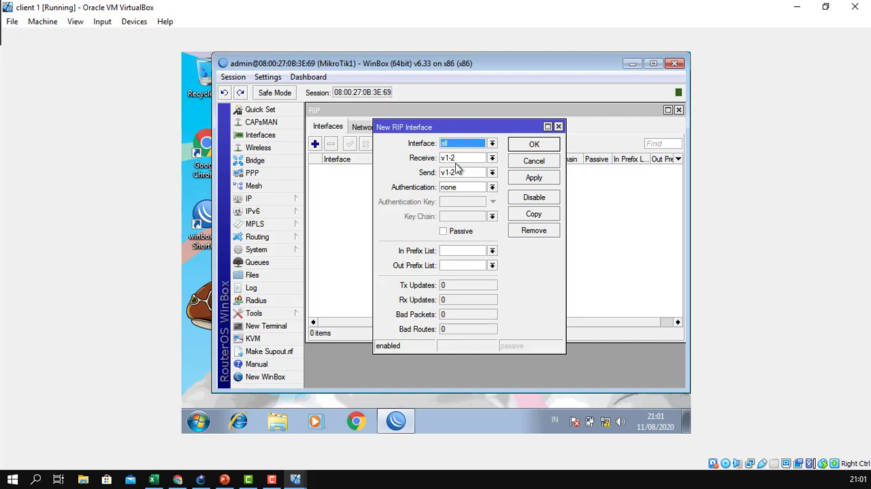
click(531, 178)
click(530, 143)
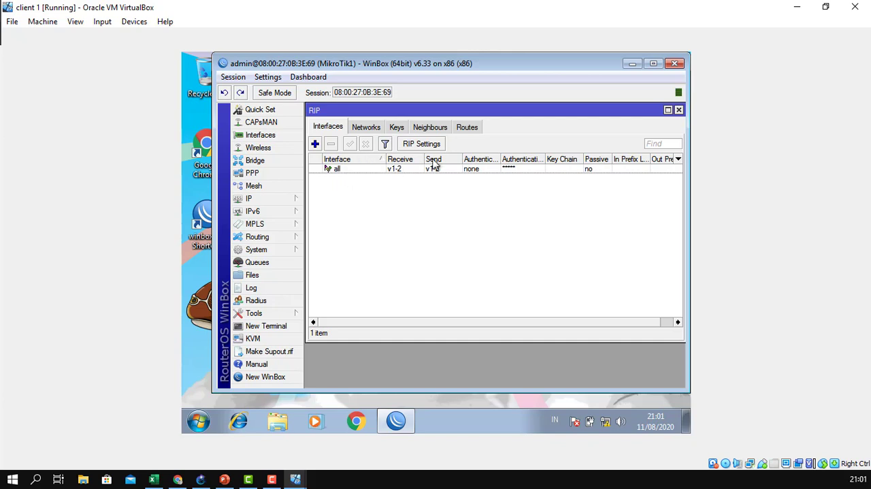
Look up Mikrotik2-1's link address in the GNS3 topology and add 10.10.10.2 as a RIP neighbour on MikroTik1.
click(436, 131)
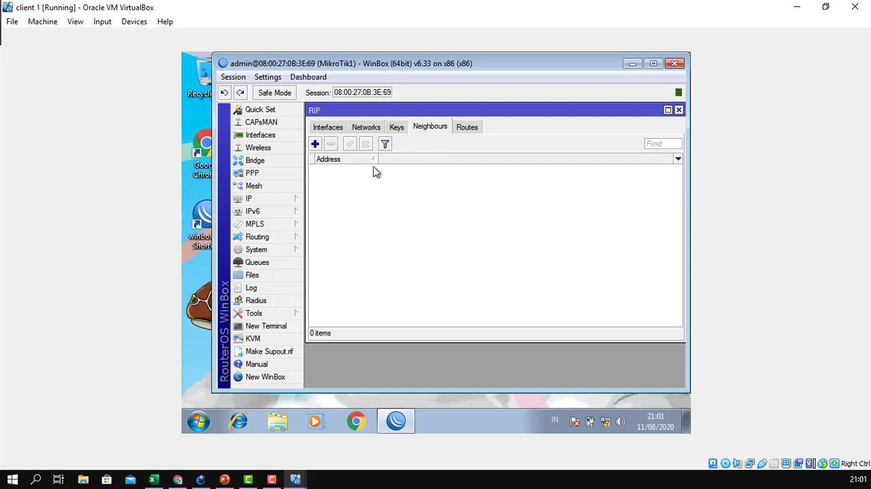
click(204, 481)
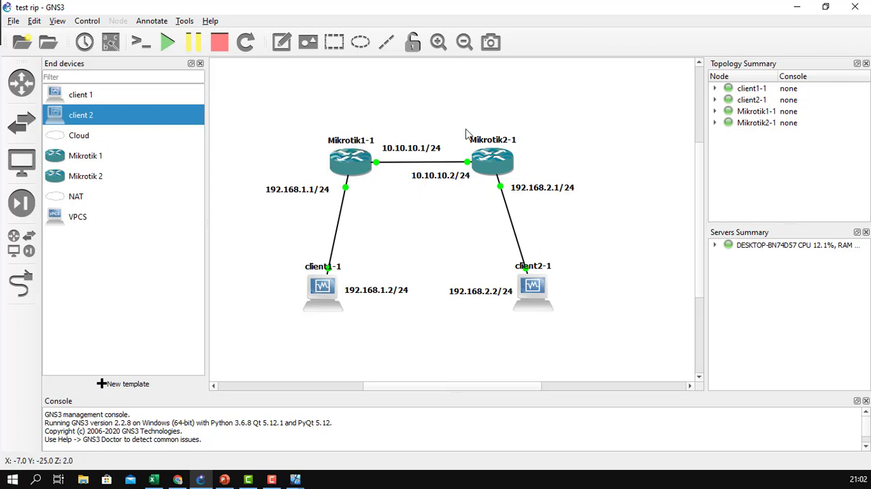
click(441, 180)
drag(441, 181, 442, 180)
mouse_move(295, 481)
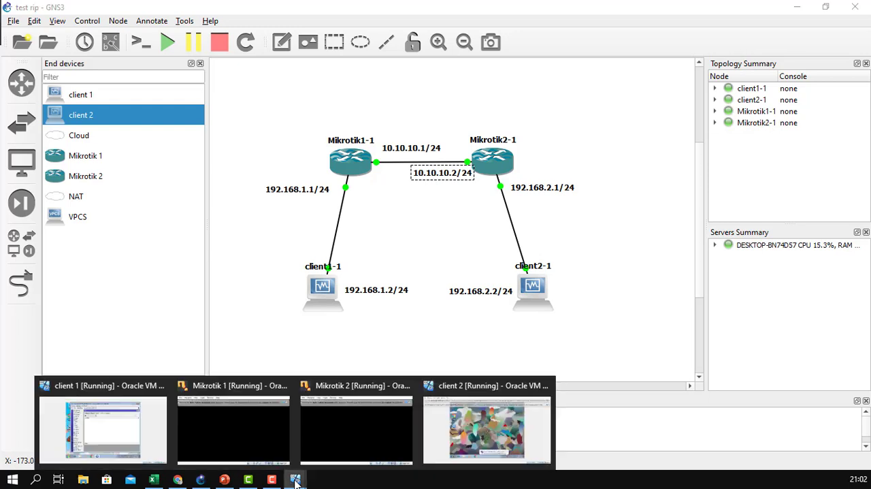
click(143, 436)
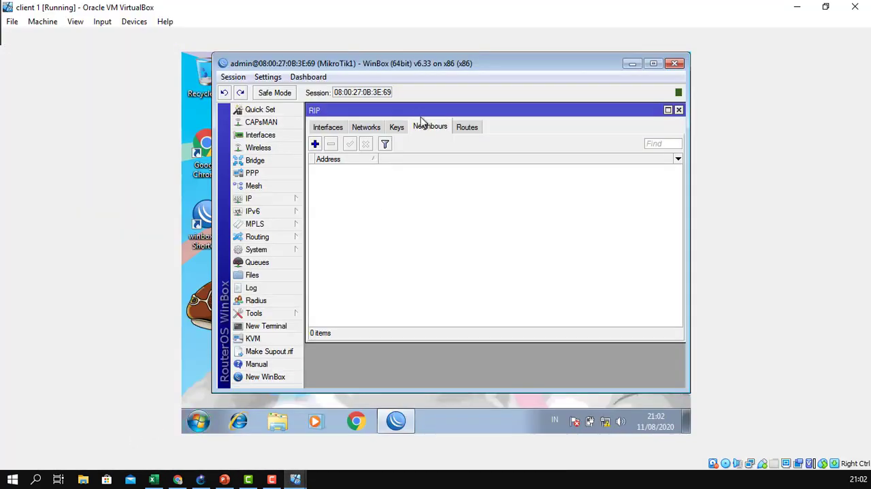
click(315, 144)
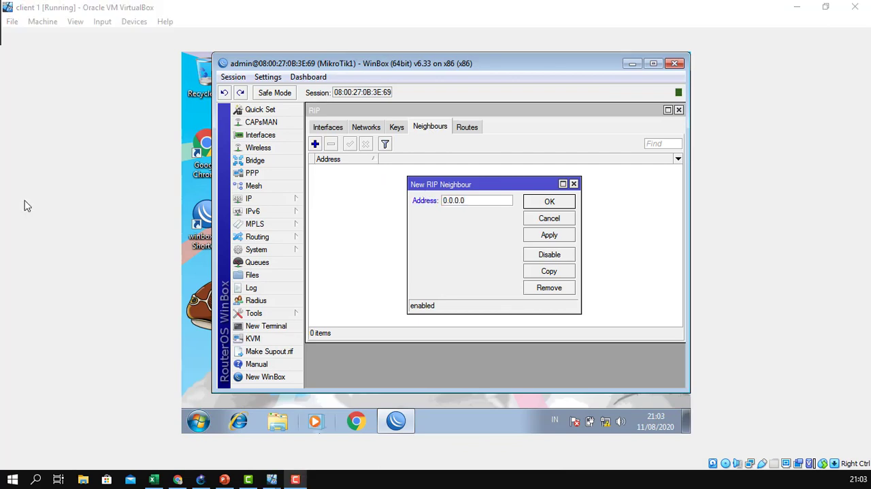
drag(495, 200, 439, 197)
text(10)
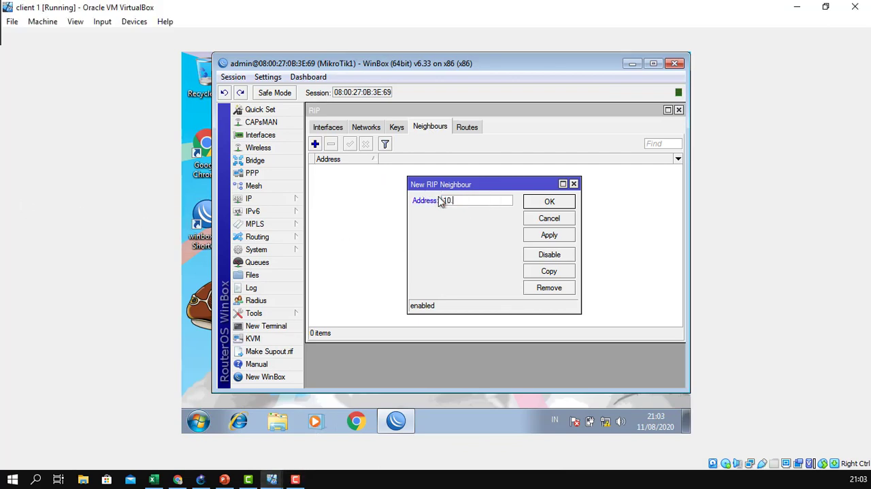
text(.10.10.2)
click(553, 236)
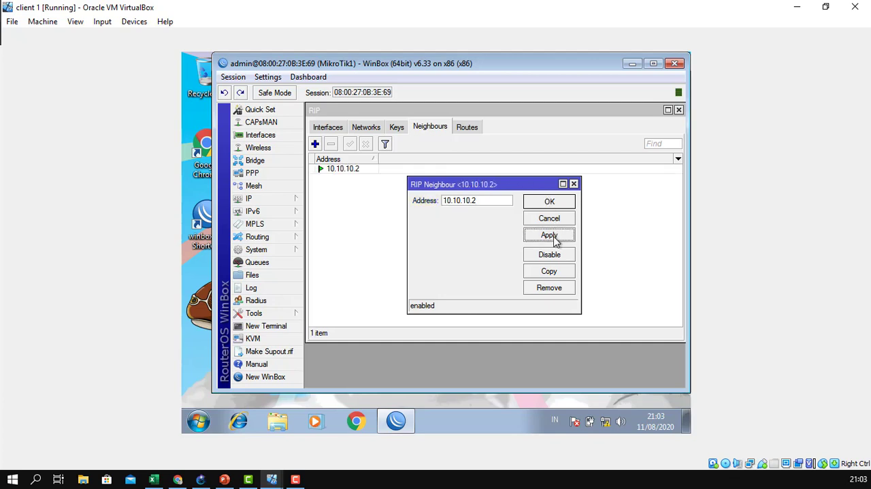
click(548, 202)
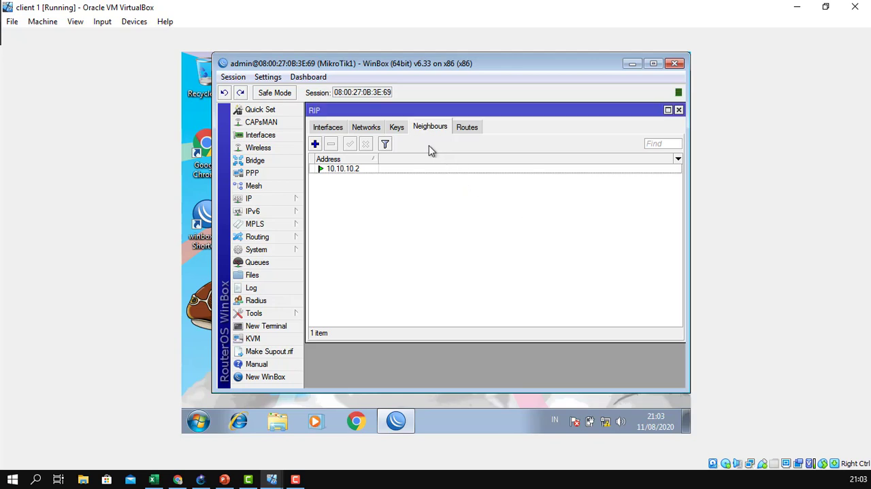
Add a RIP network entry with the address 0.0.0.0/0 on MikroTik1.
click(371, 130)
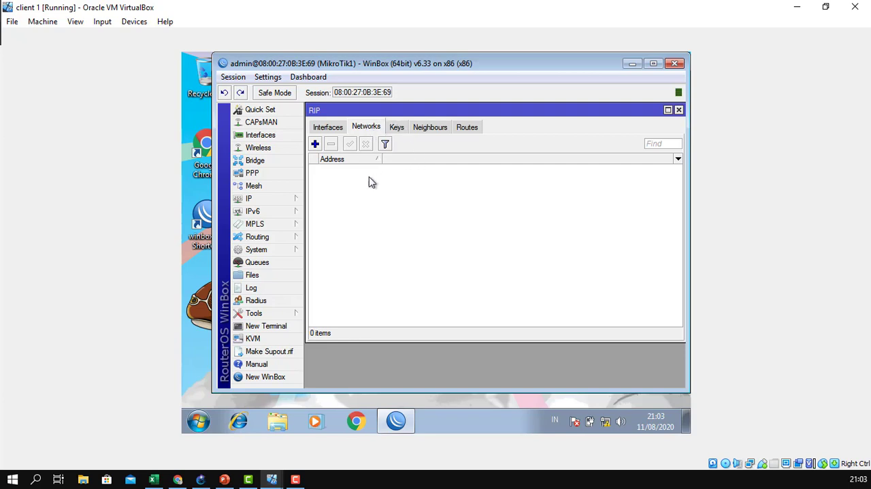
click(315, 145)
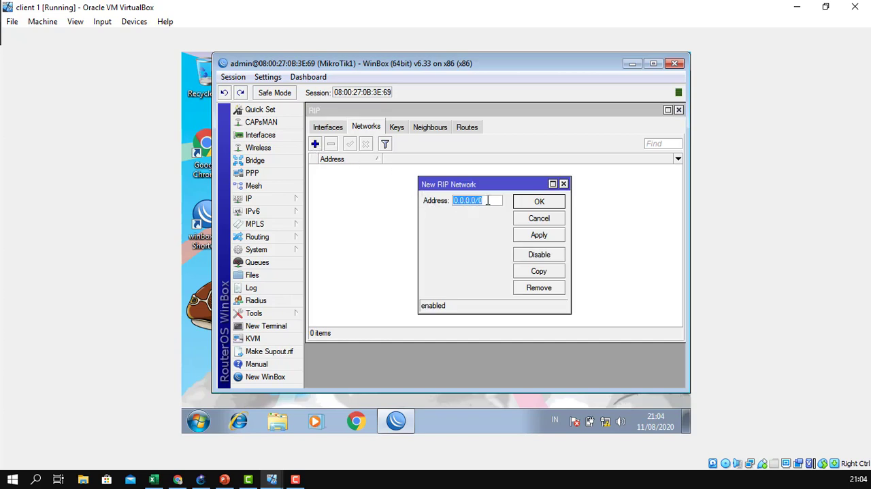
drag(488, 200, 452, 198)
click(539, 236)
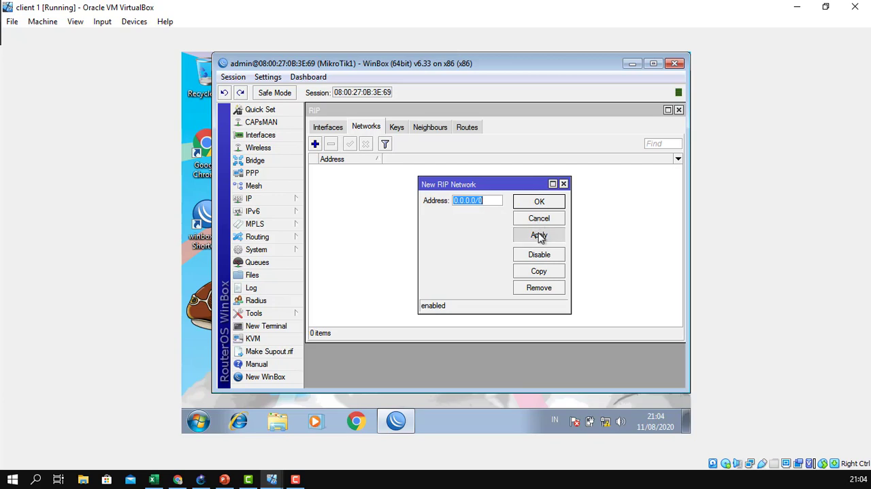
click(537, 206)
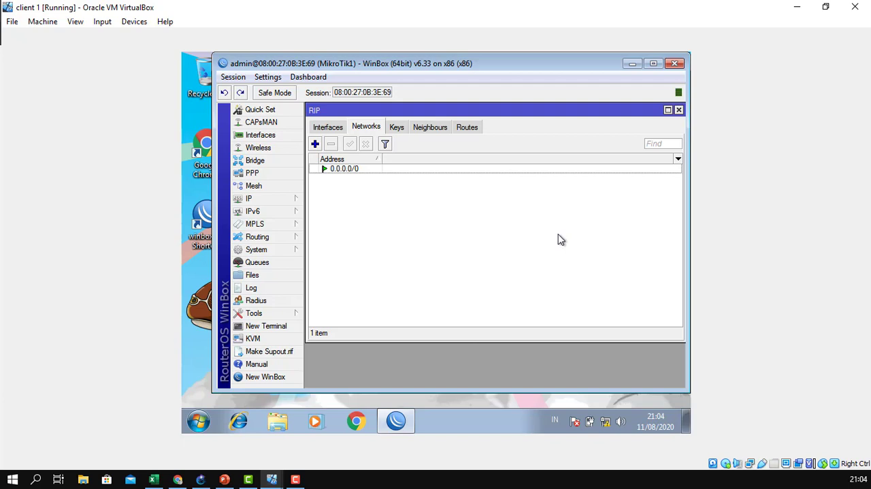
Check the GNS3 topology, examine client 1's static IPv4 address, subnet mask, gateway and DNS settings, and close the network windows.
click(211, 480)
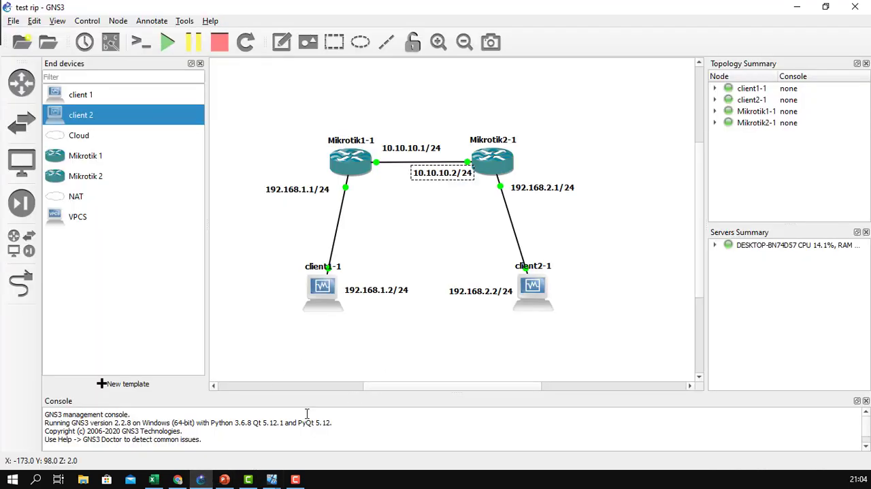
mouse_move(273, 480)
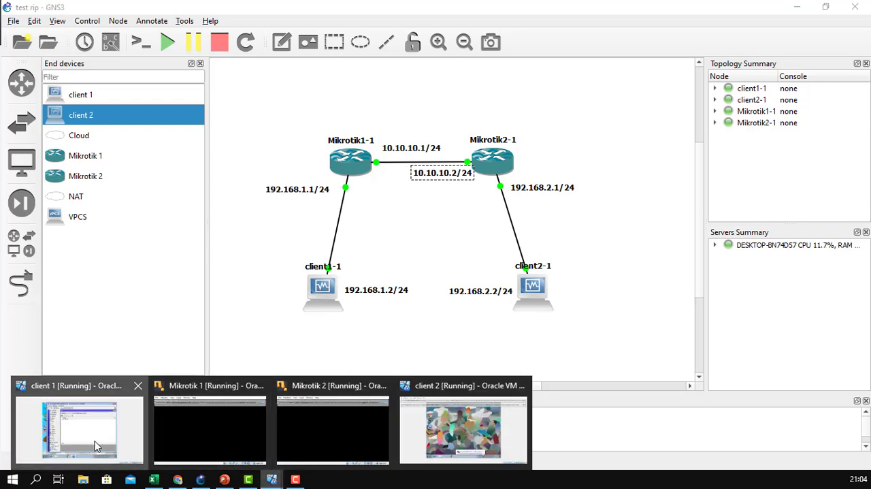
click(95, 446)
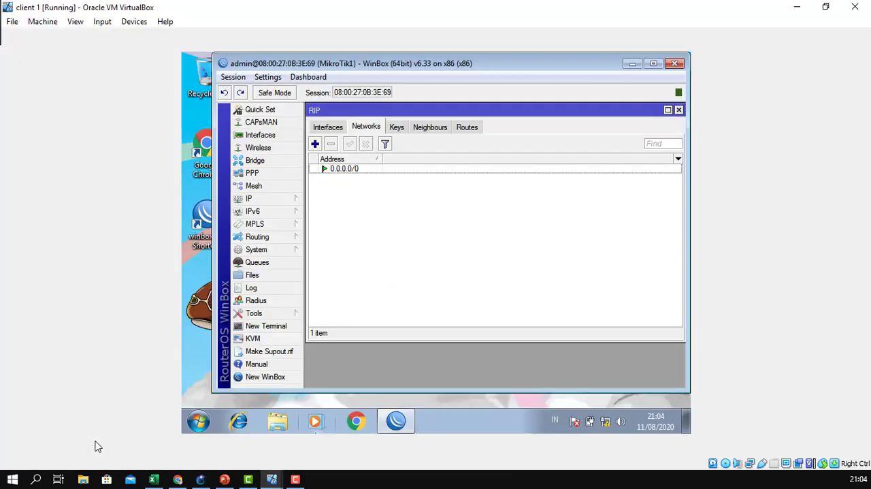
right_click(606, 423)
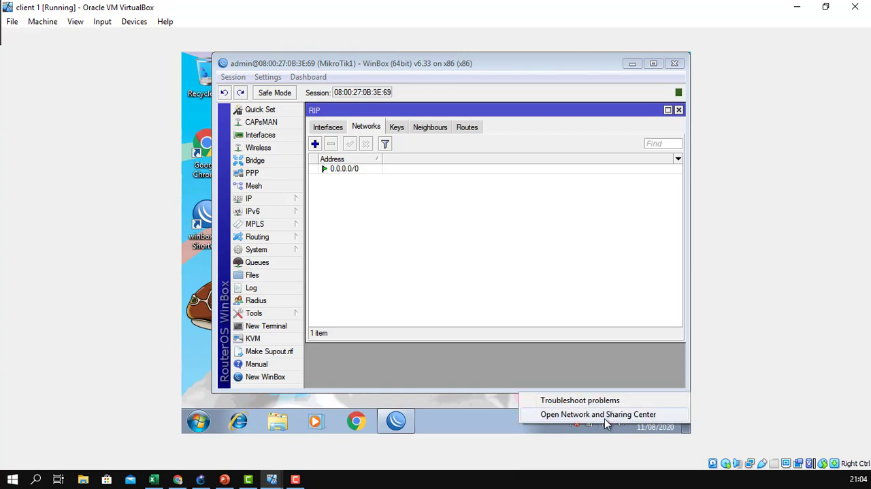
click(605, 417)
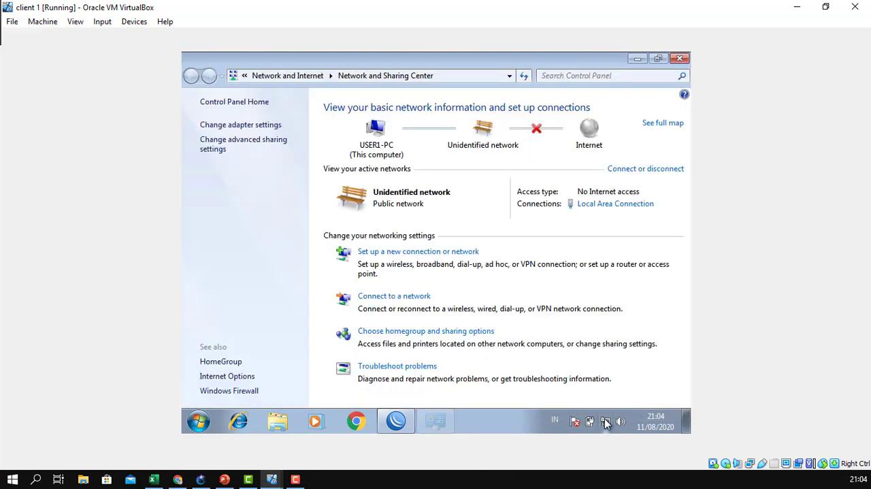
click(620, 206)
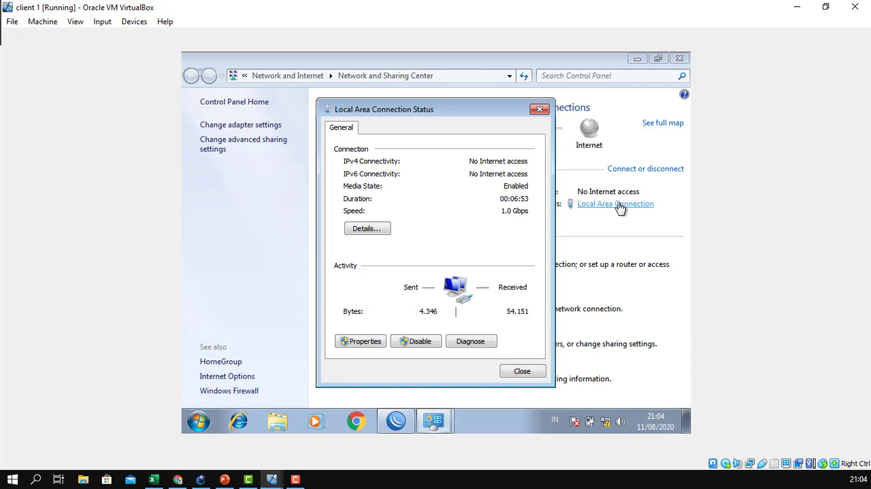
click(370, 346)
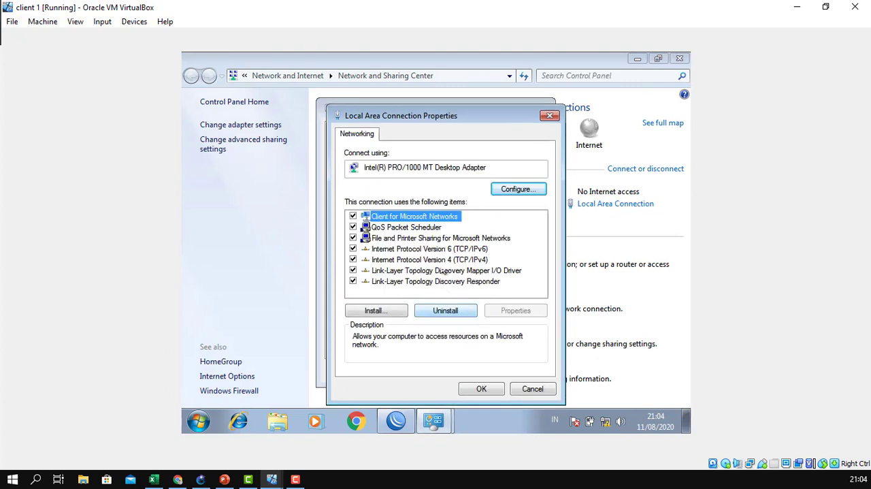
double_click(434, 260)
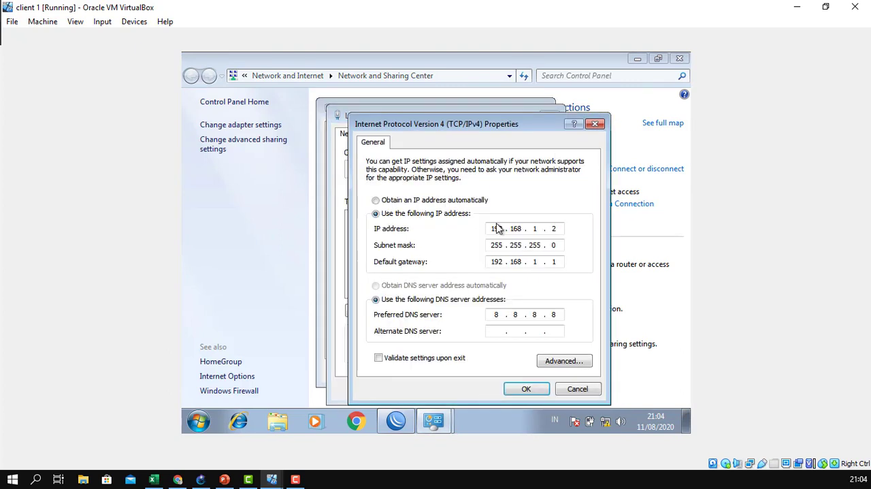
drag(495, 230, 525, 228)
click(533, 229)
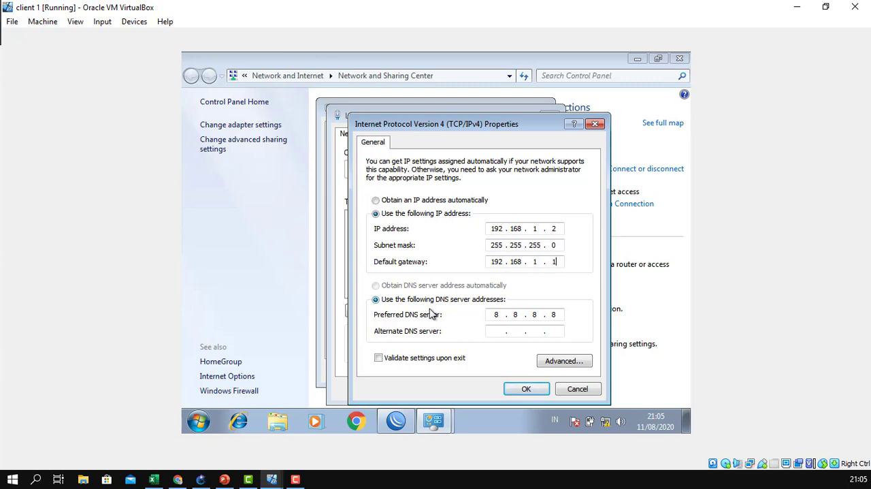
click(520, 315)
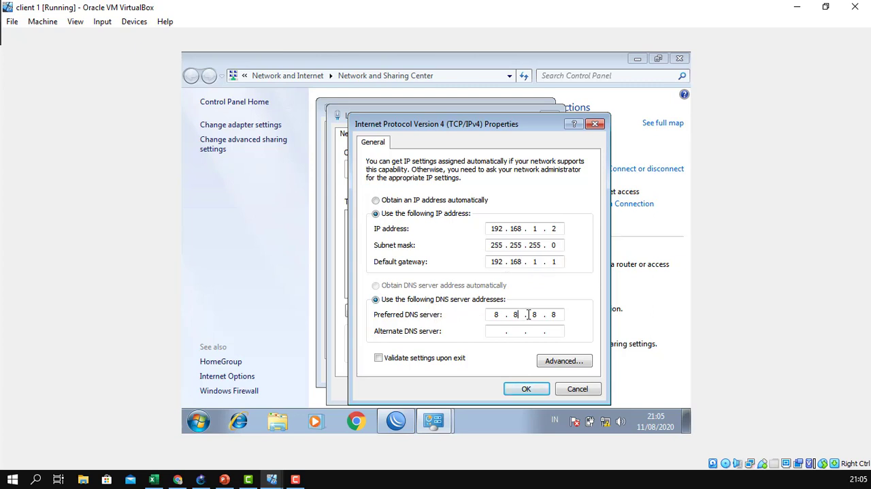
click(535, 388)
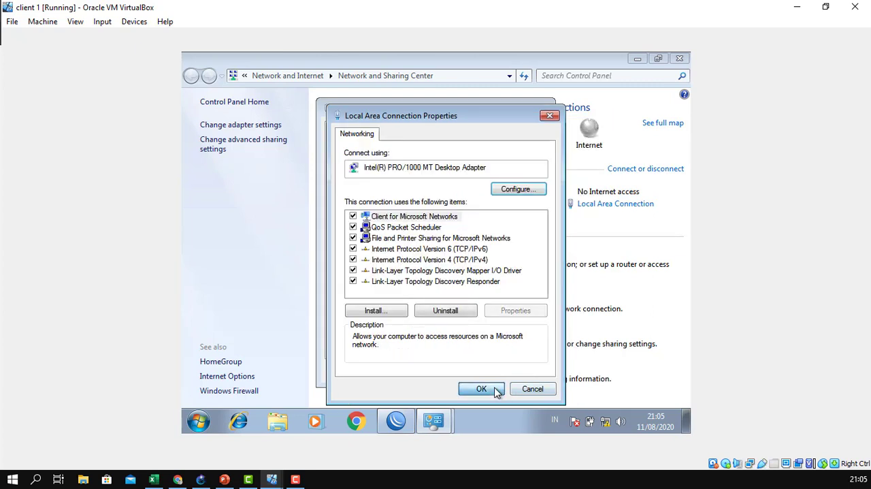
click(496, 391)
click(521, 375)
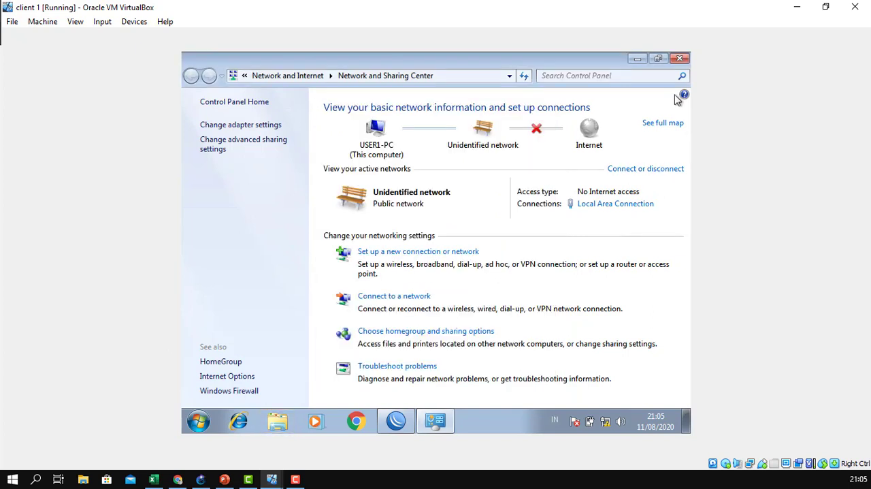
click(680, 58)
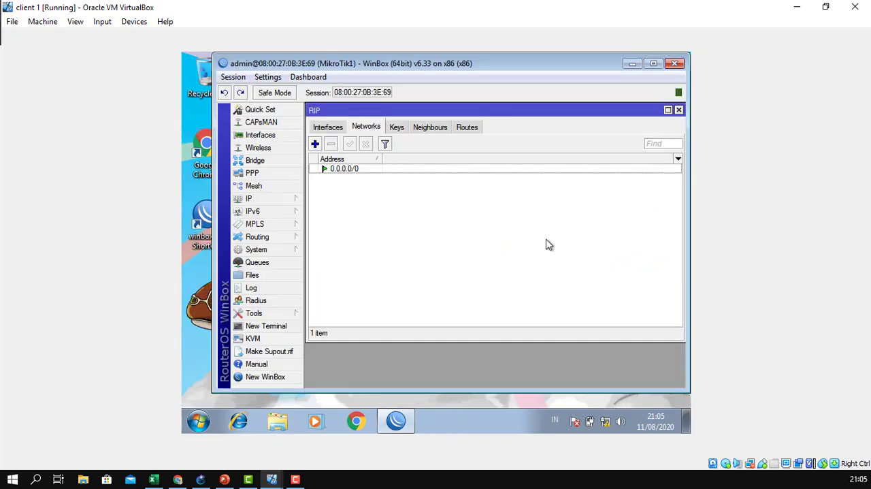
Close MikroTik1's RIP window and switch to the client 2 virtual machine, dismissing its notifications.
click(679, 111)
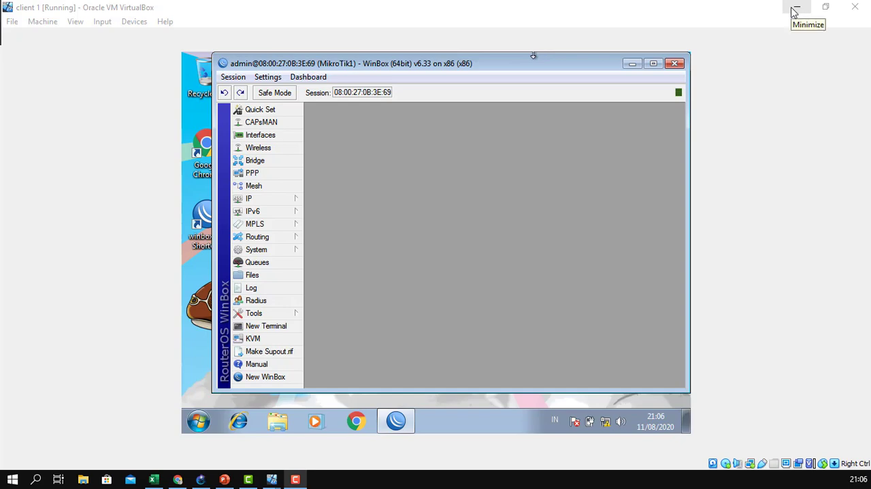
click(794, 8)
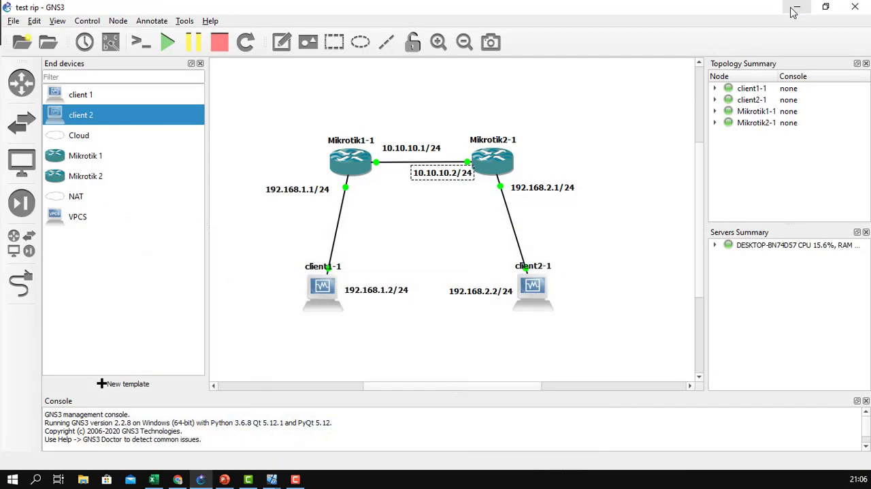
mouse_move(272, 479)
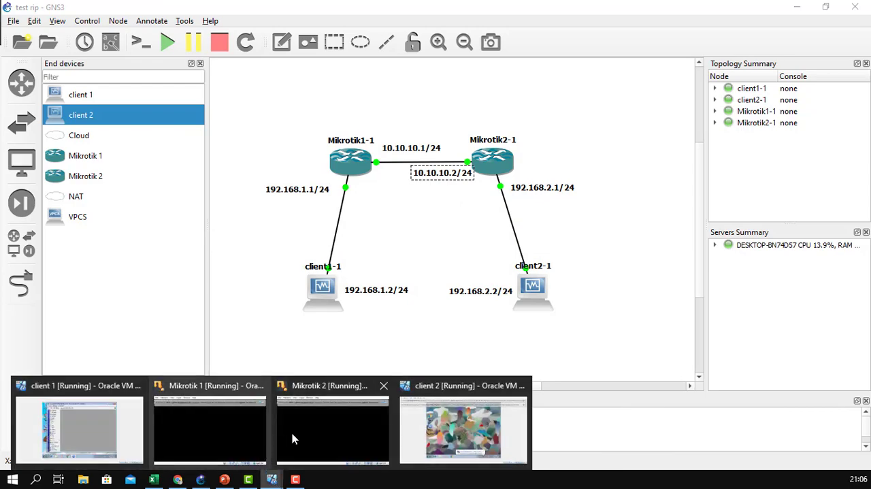
click(452, 414)
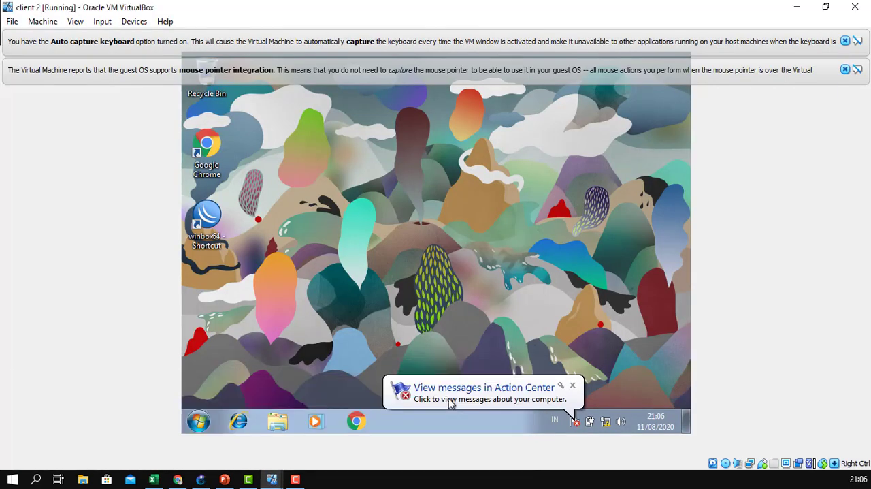
click(574, 386)
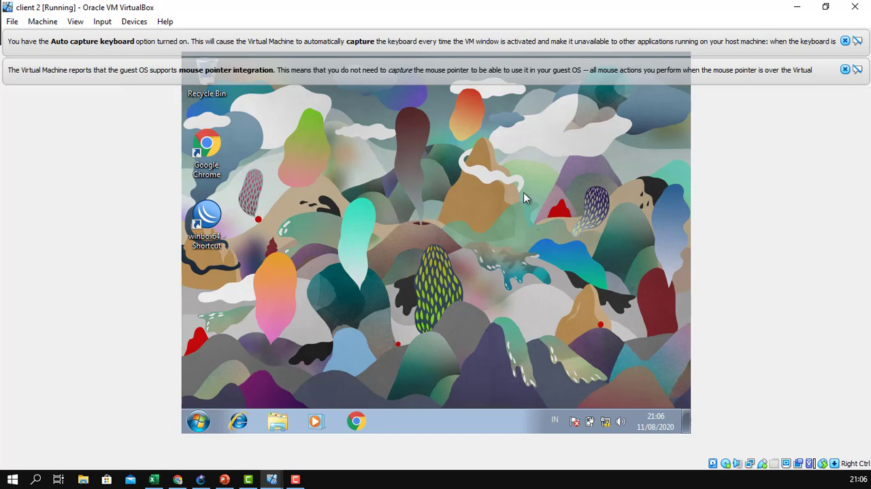
click(845, 70)
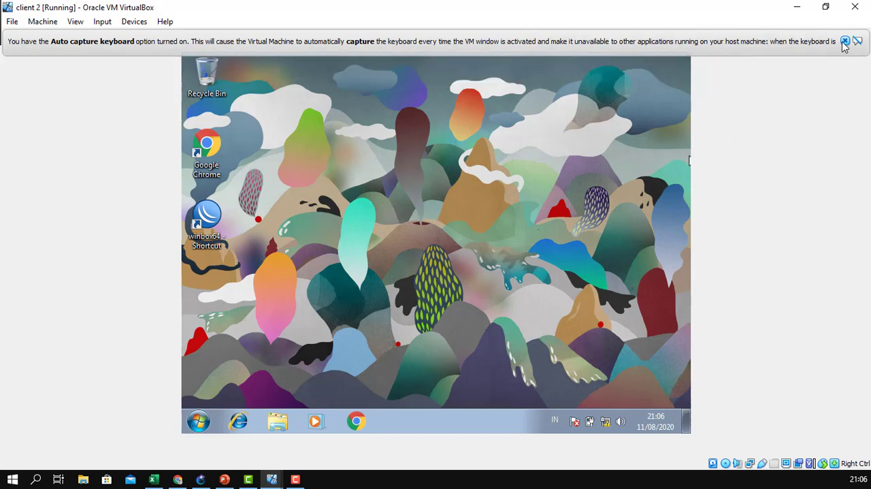
click(845, 41)
Start WinBox on client 2 and connect to the discovered MikroTik2 router with the admin login, dismissing the welcome notice.
double_click(206, 227)
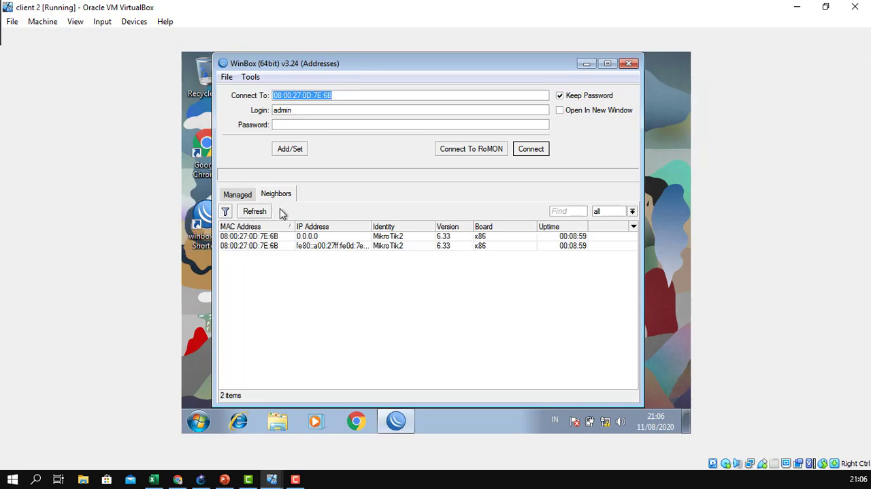
click(273, 238)
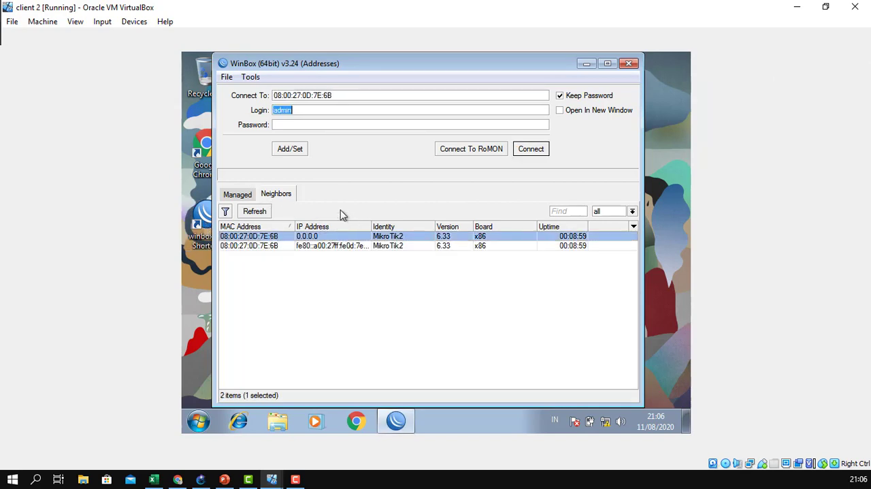
click(531, 151)
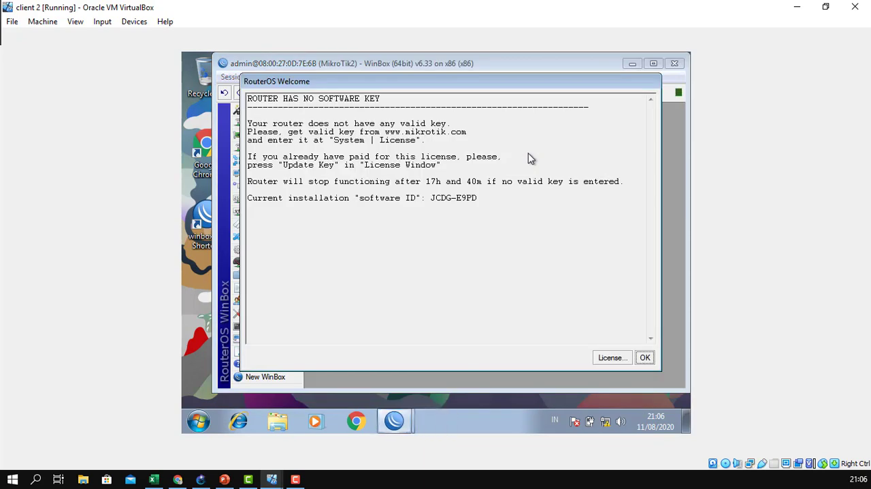
click(644, 357)
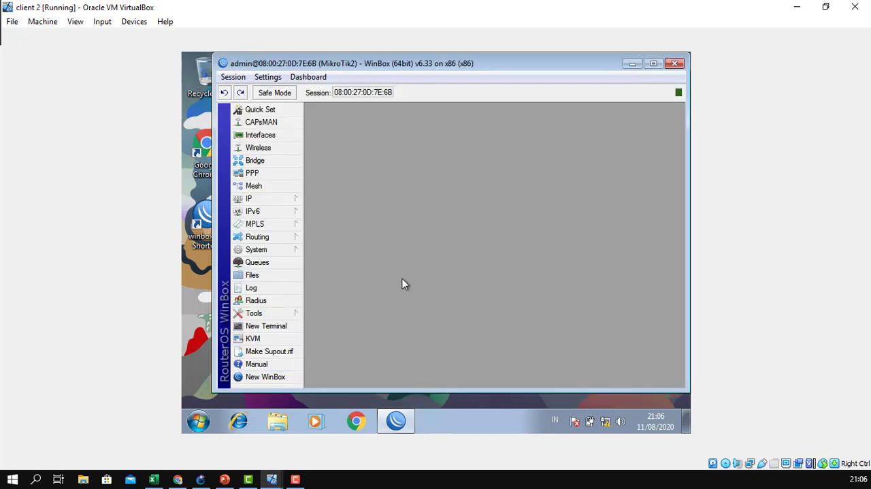
Open the router's system identity, check the name MikroTik2 and confirm it.
click(293, 250)
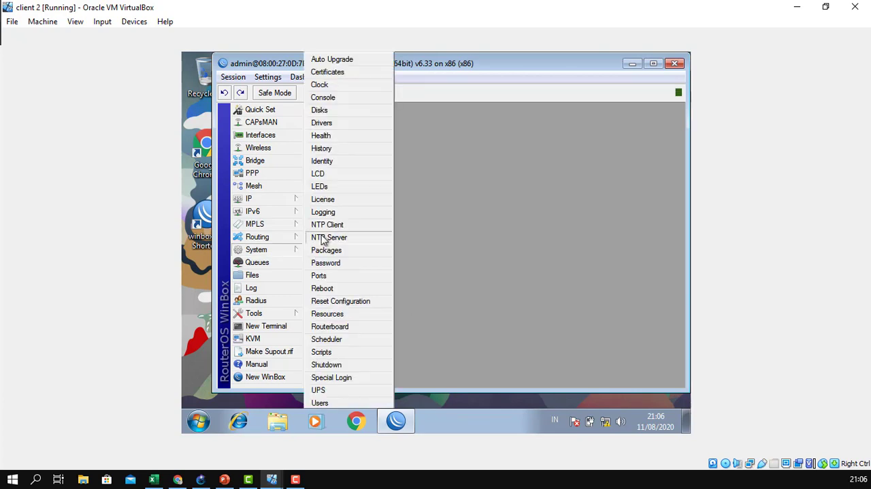
click(336, 161)
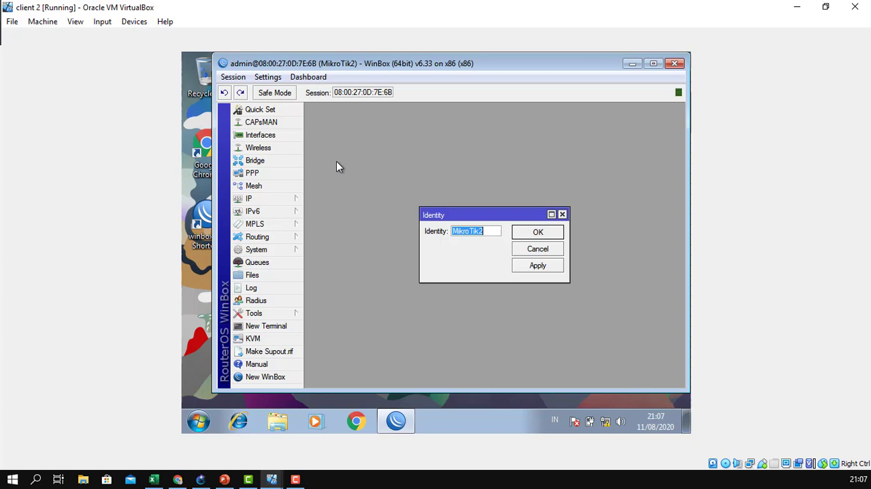
click(485, 231)
drag(490, 229, 454, 213)
click(489, 231)
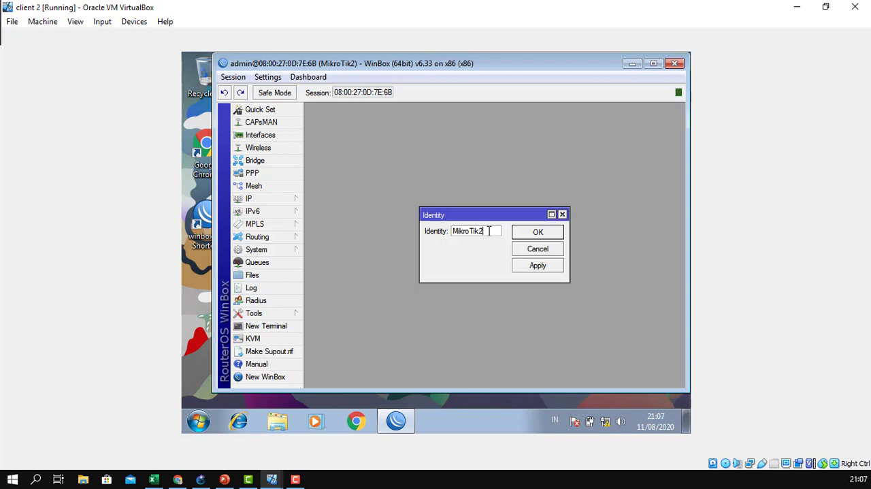
click(554, 231)
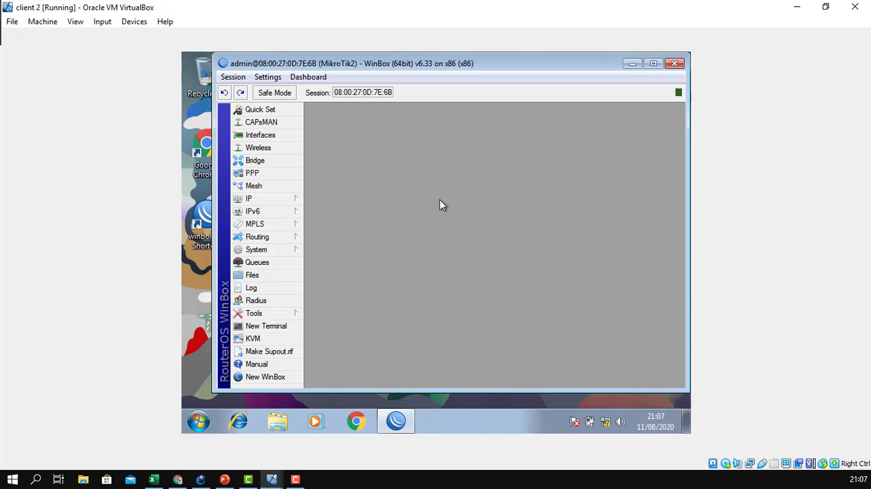
Open MikroTik2's IP address list, check its planned interface addresses in the GNS3 topology, and return to the client 2 virtual machine.
click(293, 202)
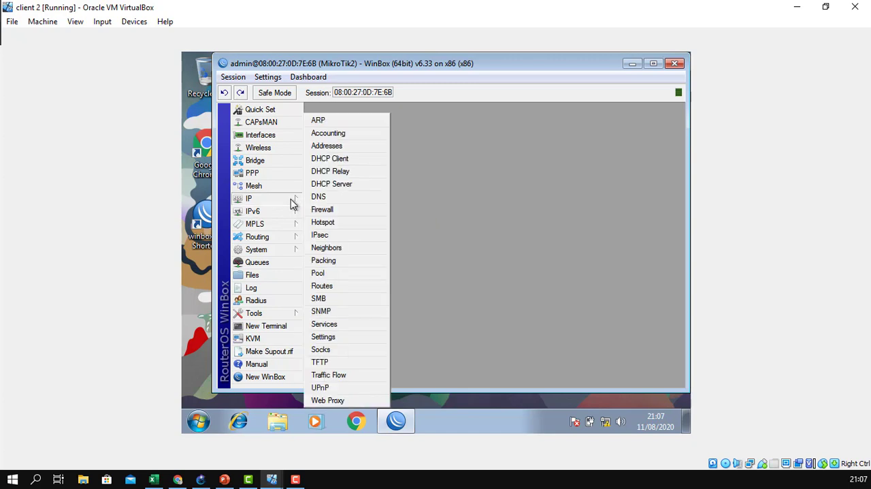
click(332, 147)
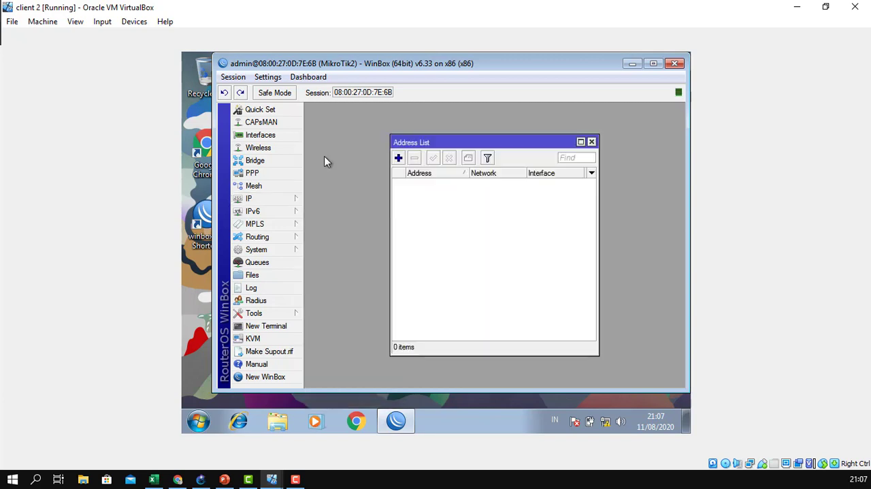
click(201, 479)
click(449, 211)
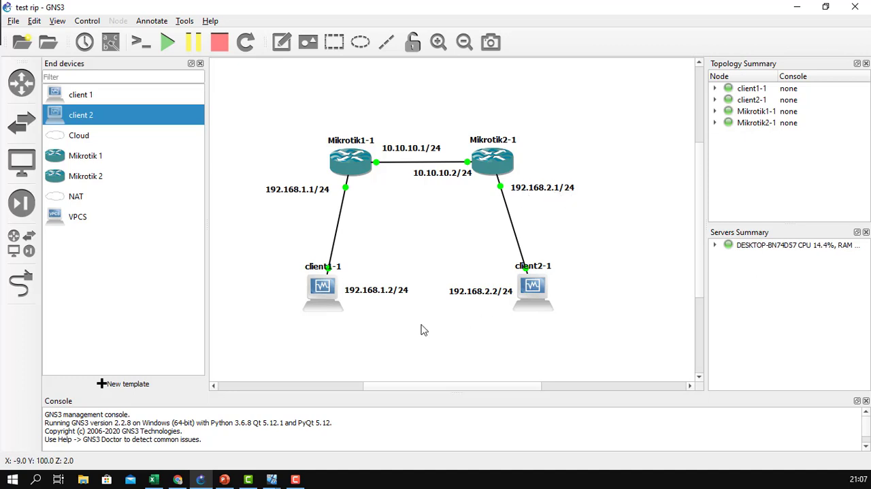
mouse_move(271, 479)
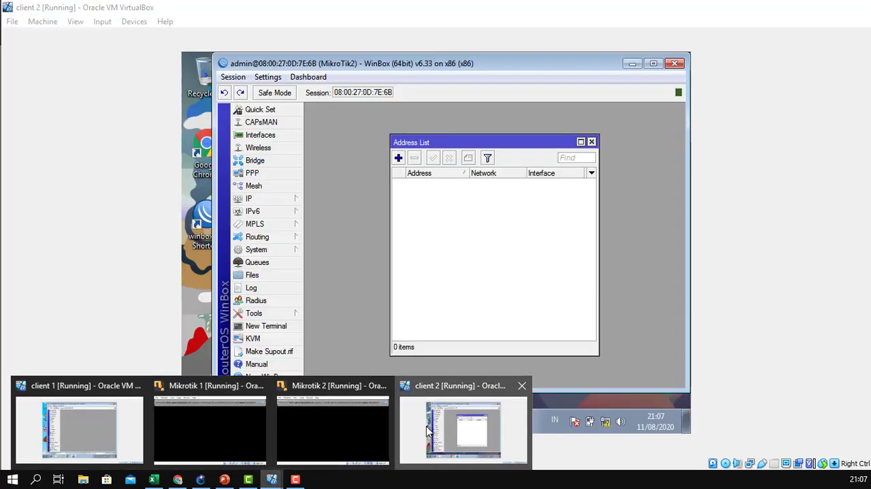
click(427, 430)
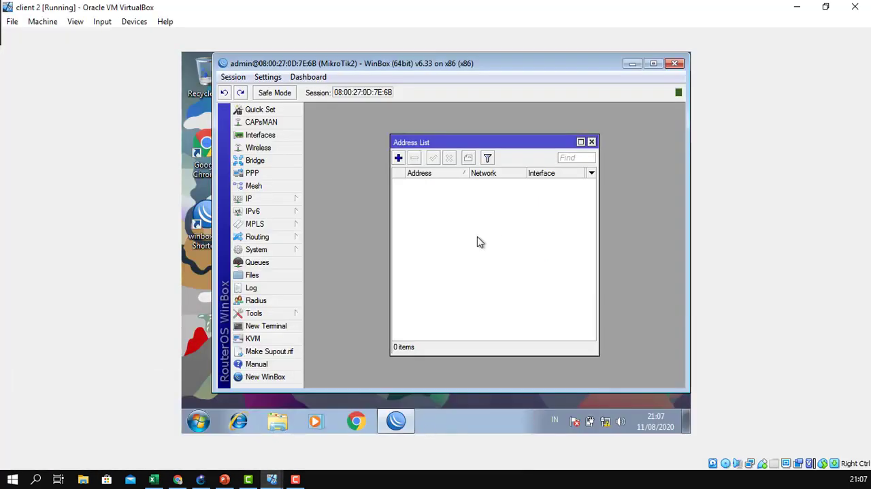
Add the IP address 10.10.10.2/24 to interface ether1 on MikroTik2.
drag(486, 141, 417, 110)
click(328, 126)
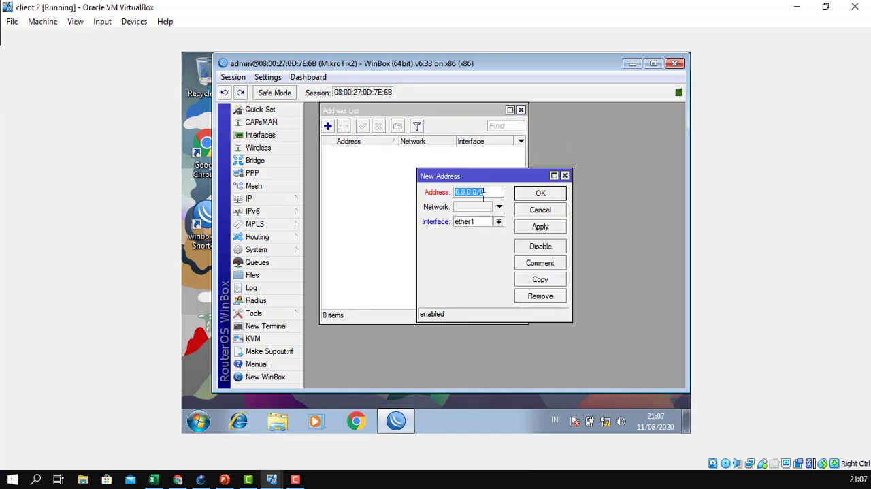
drag(481, 194, 430, 191)
key(Delete)
key(Delete)
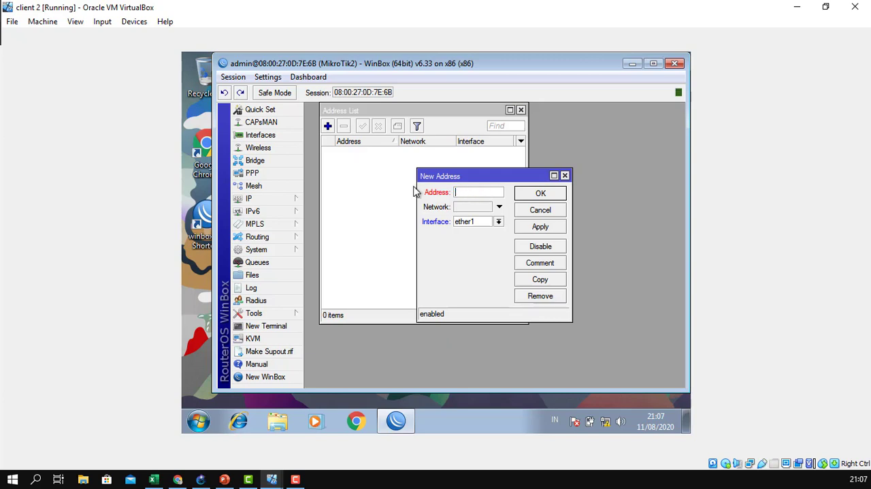
text(10.10.10.2/24)
click(535, 226)
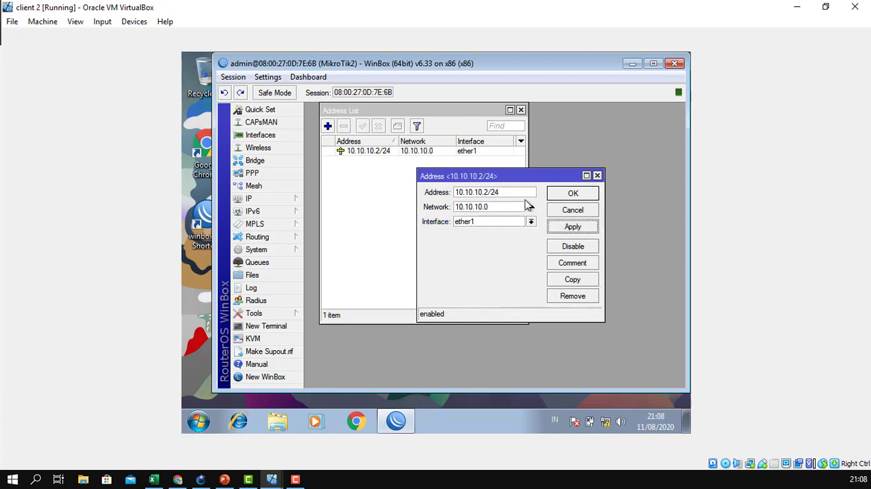
click(555, 197)
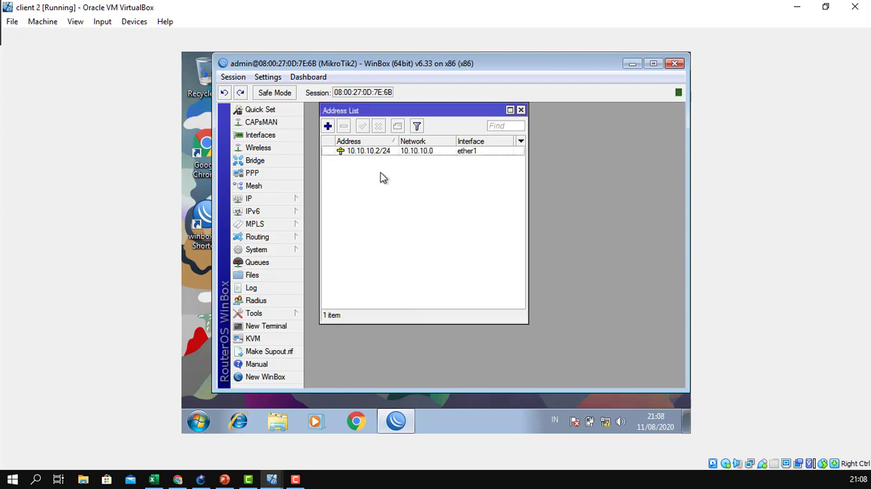
Add the IP address 192.168.2.1/24 to interface ether2 on MikroTik2 and close the address list.
click(328, 126)
click(456, 224)
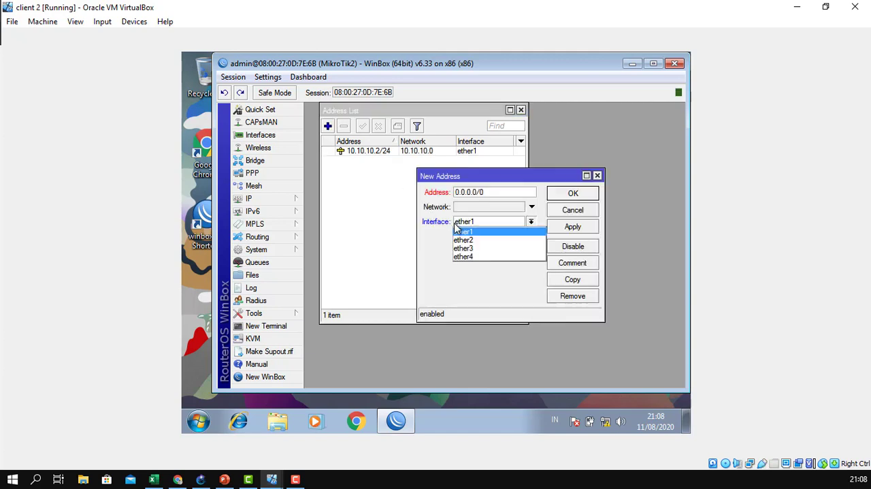
click(465, 242)
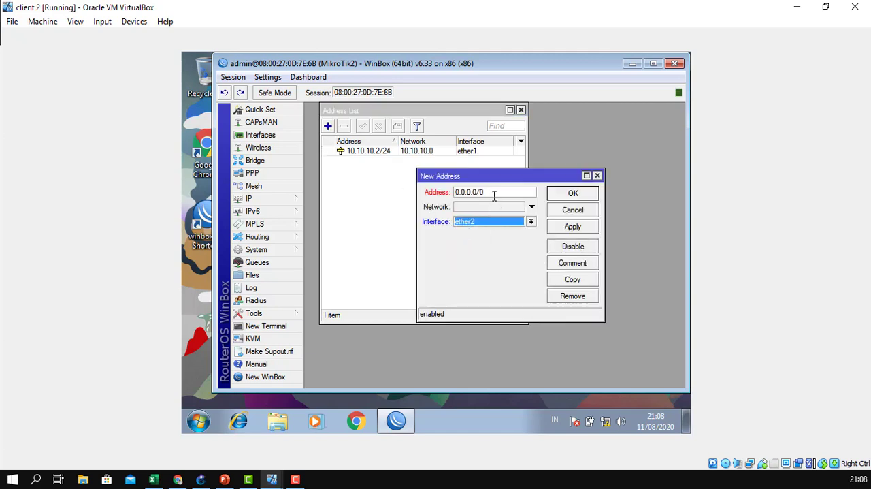
drag(495, 193, 431, 182)
text(192)
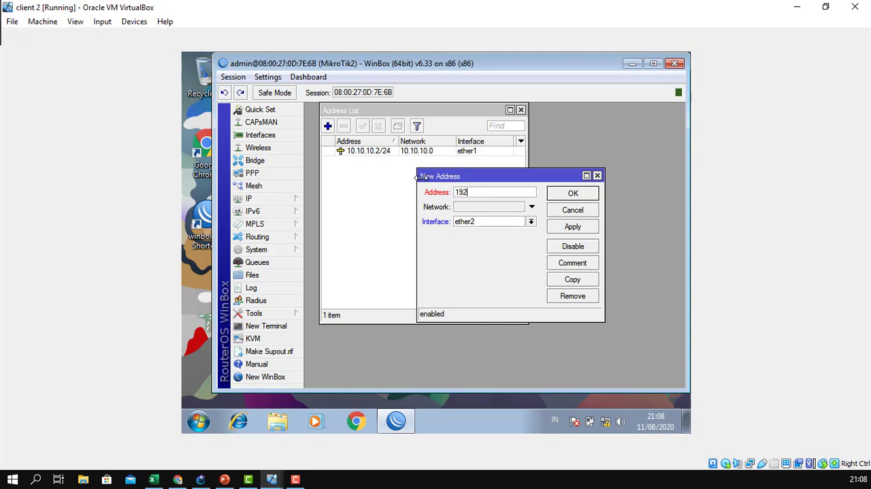
text(.168.2.1/24)
click(557, 227)
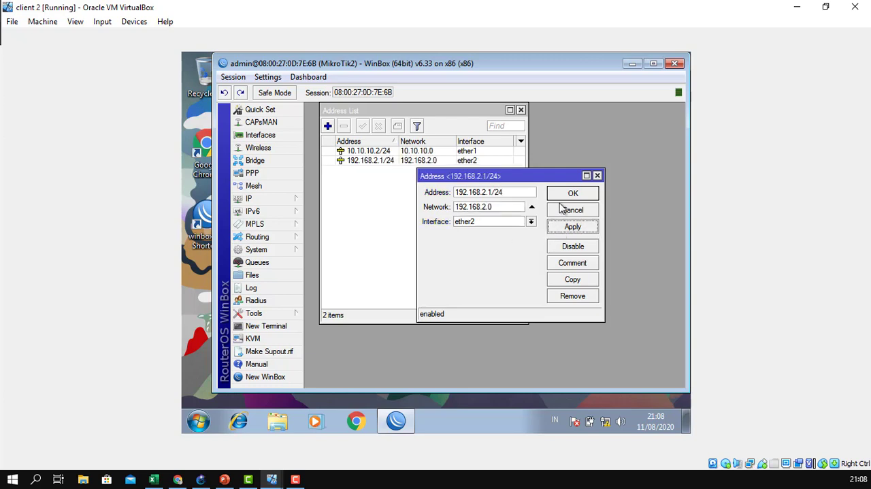
click(562, 197)
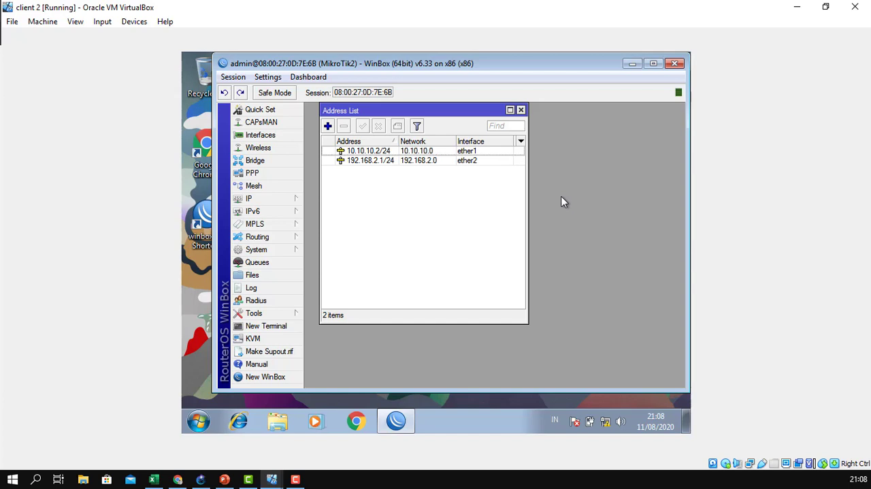
click(521, 110)
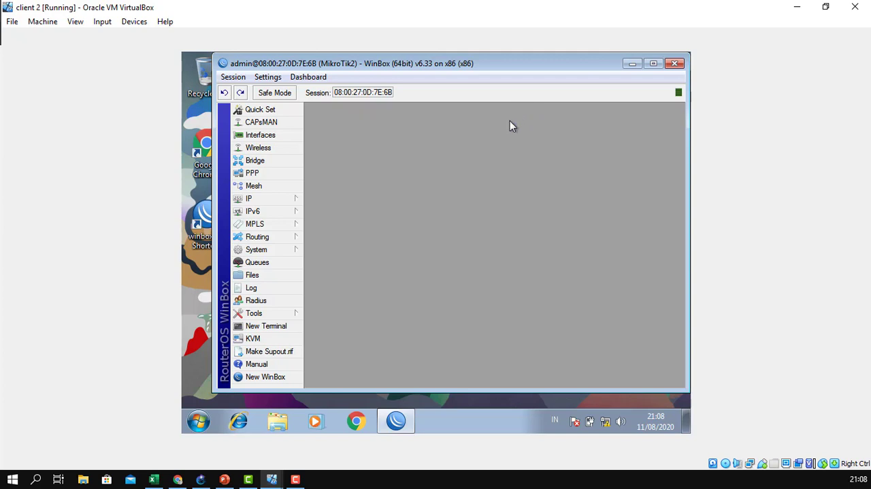
Open MikroTik2's RIP routing settings and add a RIP interface entry for all interfaces with the default v1-2 receive and send versions.
click(287, 241)
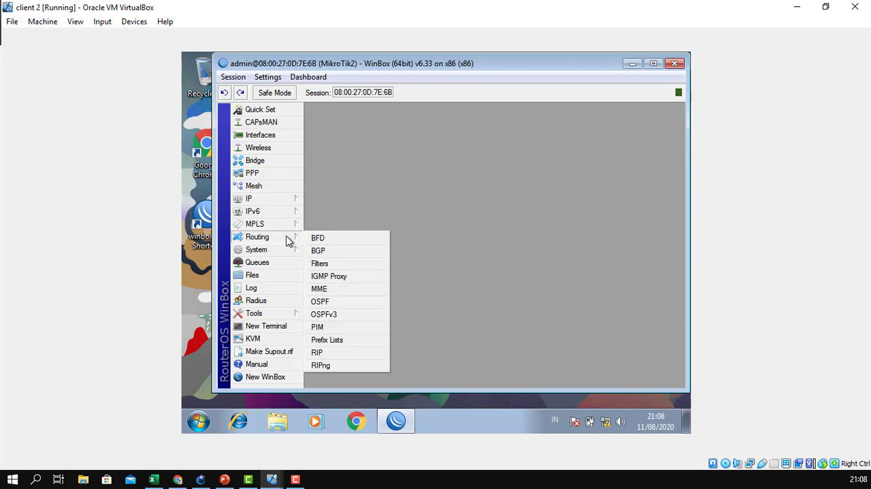
click(347, 359)
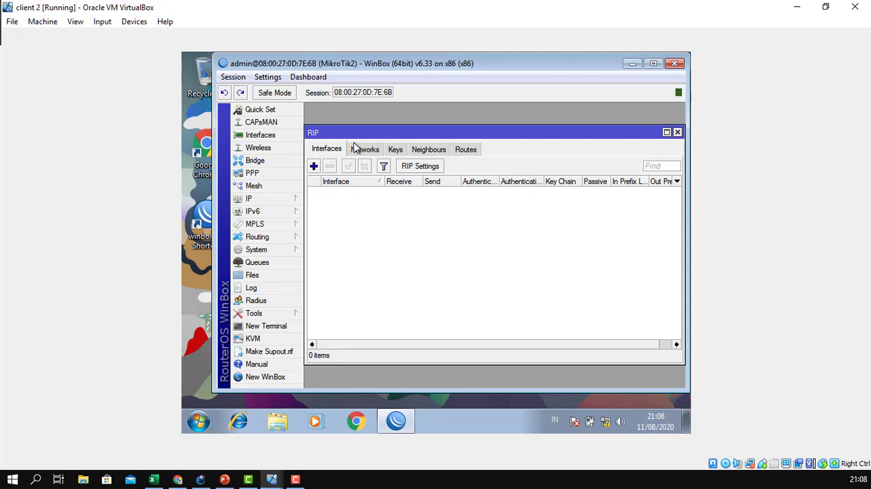
drag(352, 131, 354, 111)
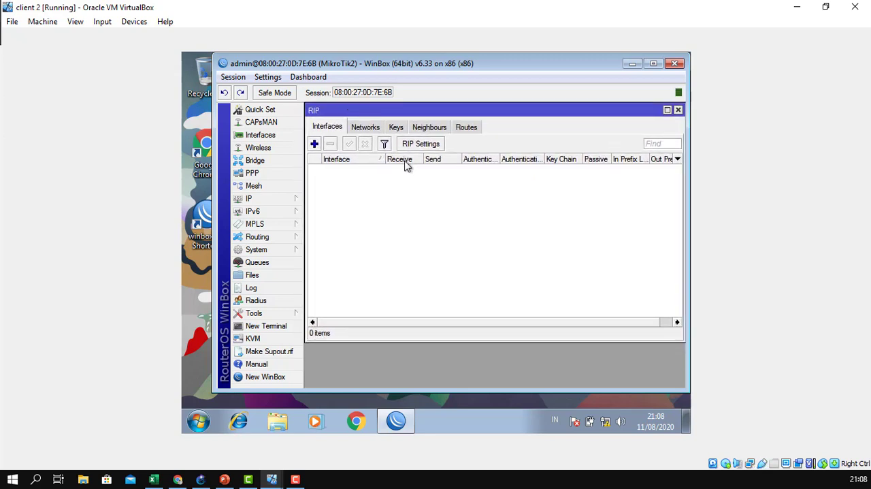
click(314, 144)
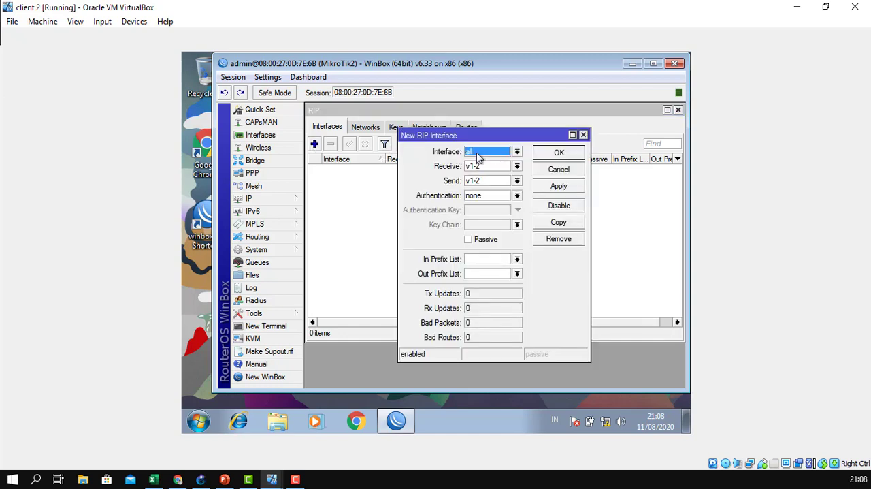
click(562, 155)
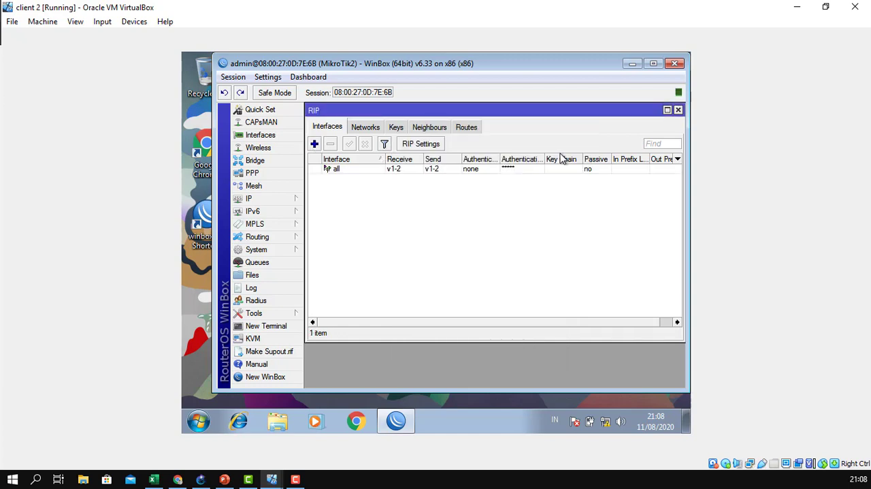
Check the link addresses in the GNS3 topology and add 10.10.10.1 as a RIP neighbour on MikroTik2.
click(433, 129)
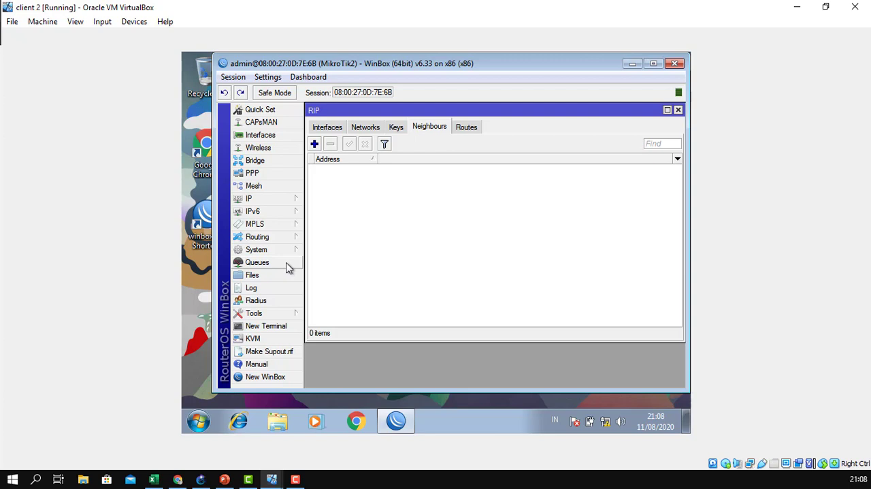
click(200, 480)
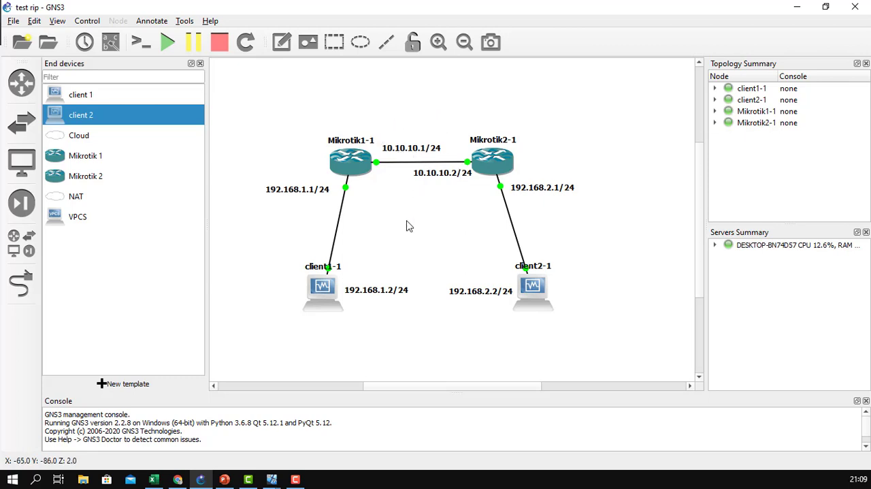
click(271, 479)
click(453, 414)
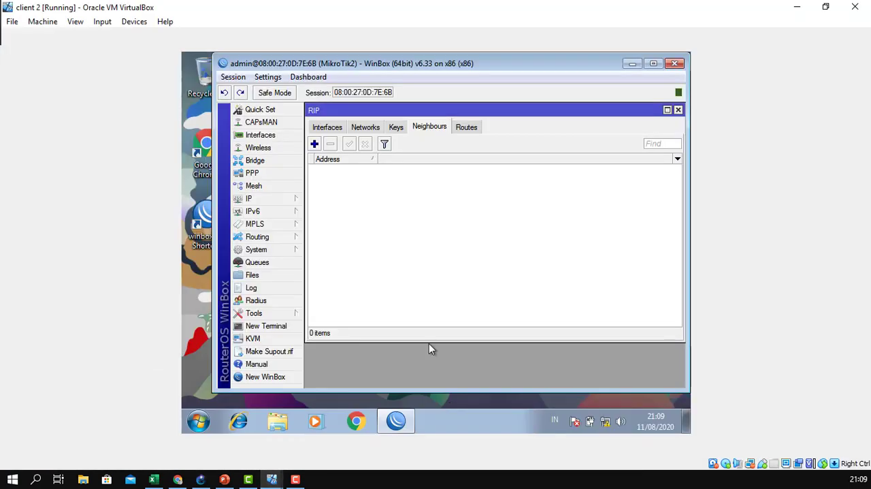
click(315, 145)
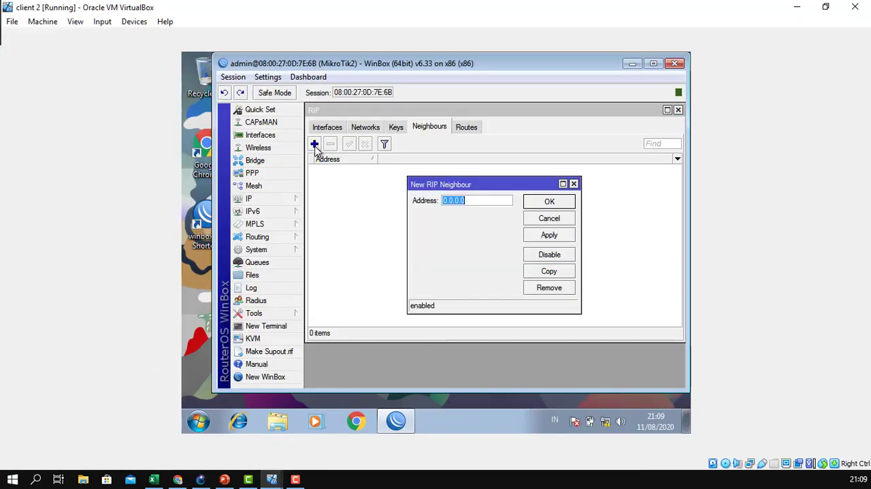
text(10)
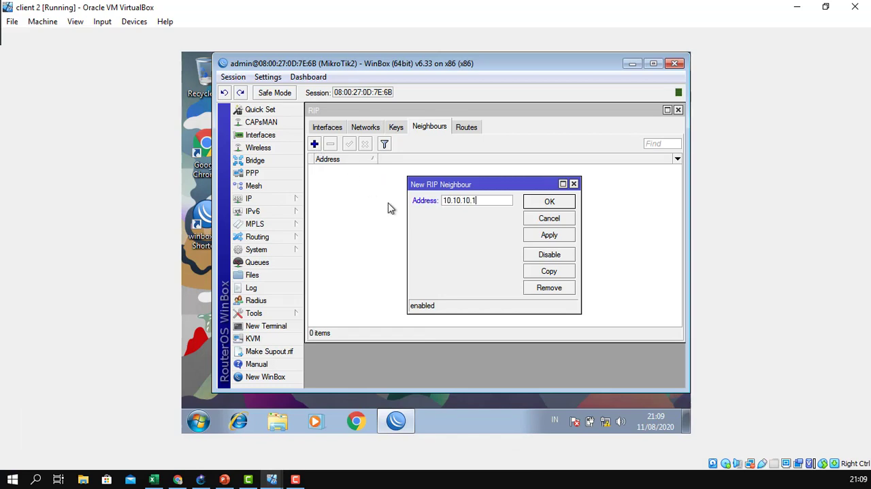
click(559, 236)
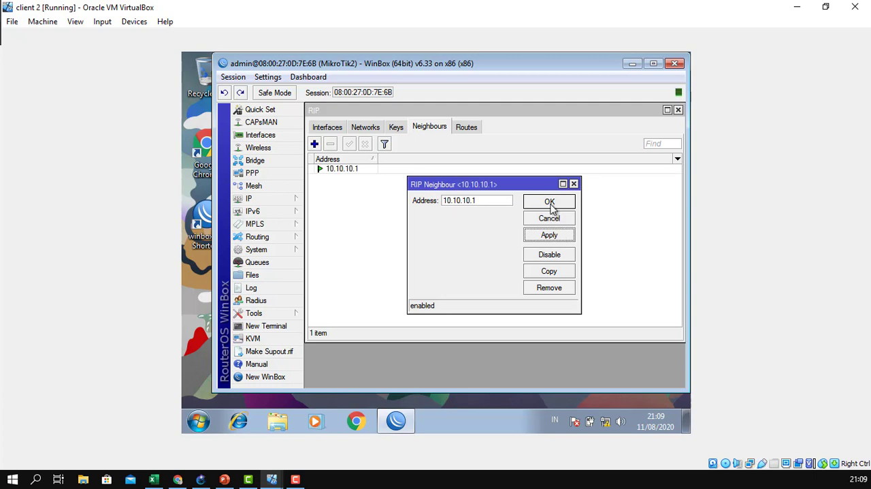
click(550, 202)
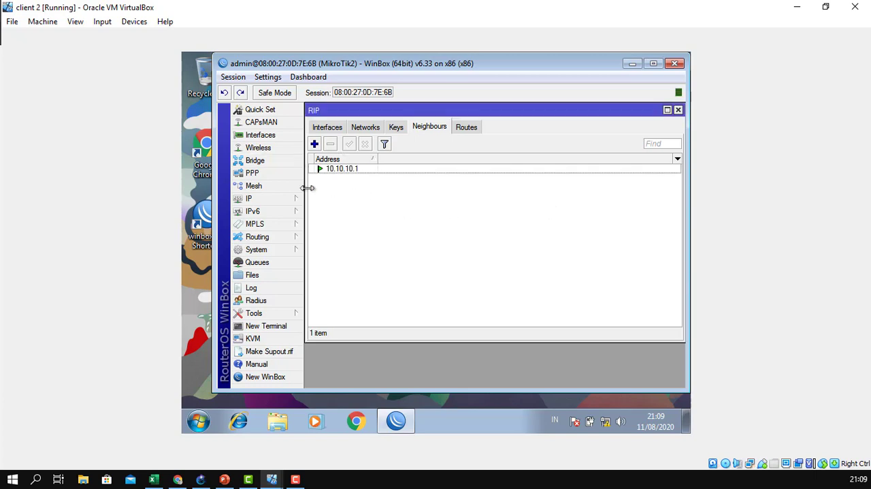
Add a RIP network entry with the address 0.0.0.0/0 on MikroTik2 and display its RIP routes.
click(370, 129)
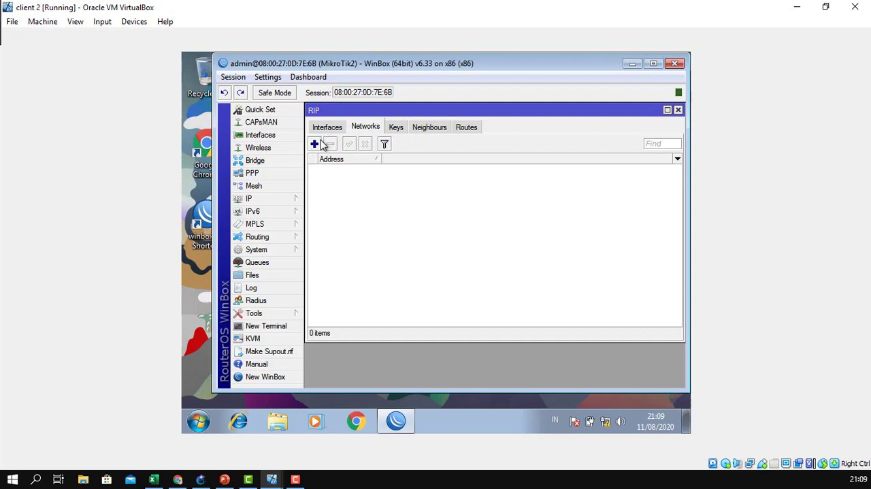
click(318, 145)
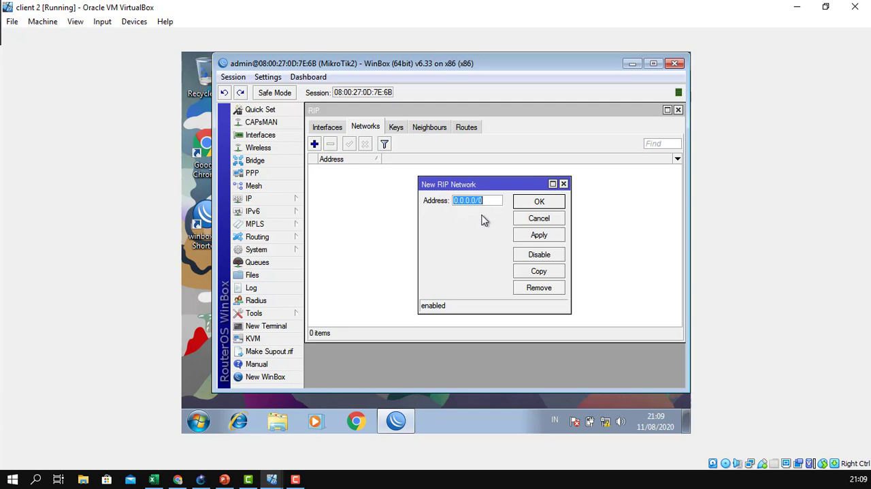
click(457, 202)
drag(475, 201, 482, 202)
click(483, 202)
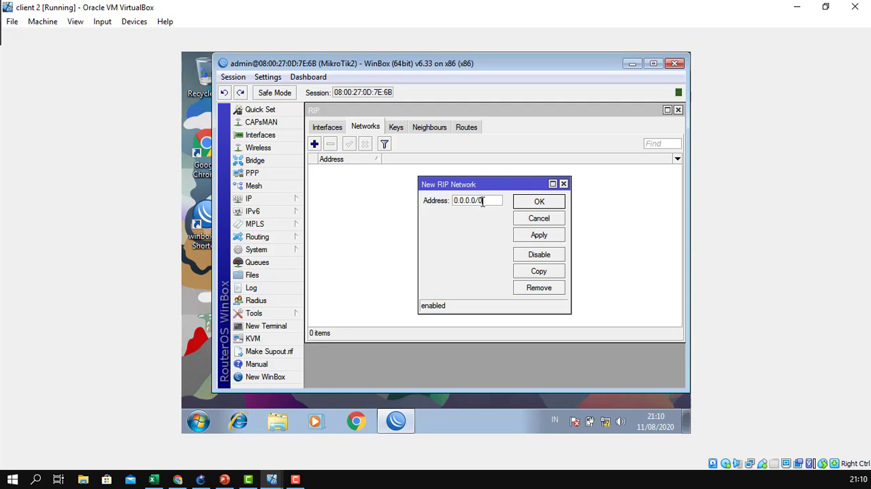
click(519, 204)
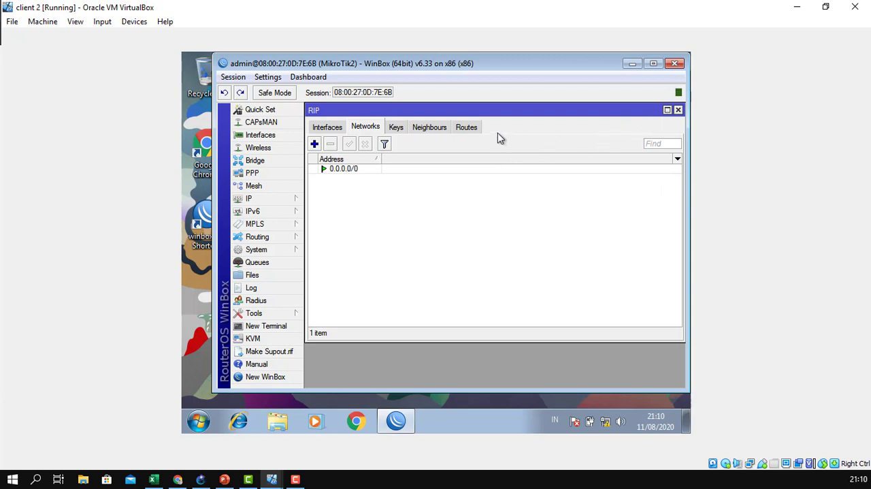
click(478, 123)
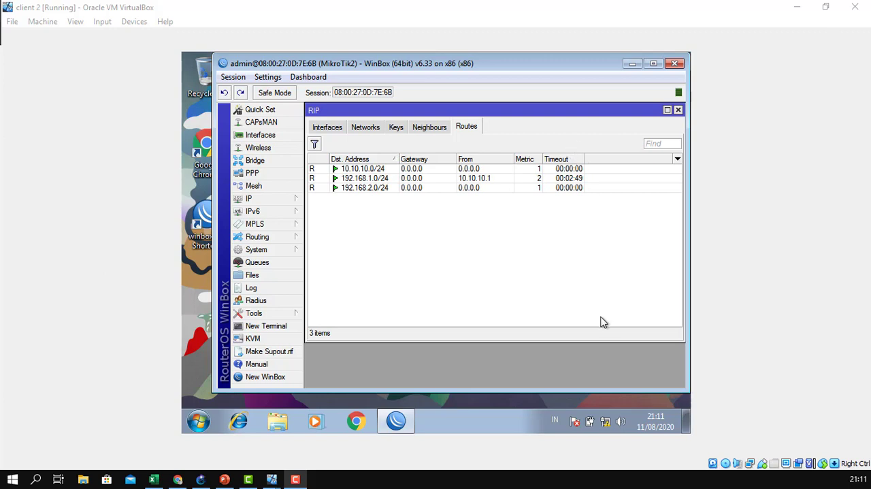
Review the IPv4 address, gateway and DNS settings of client 2's Local Area Connection and close the network windows.
mouse_move(607, 424)
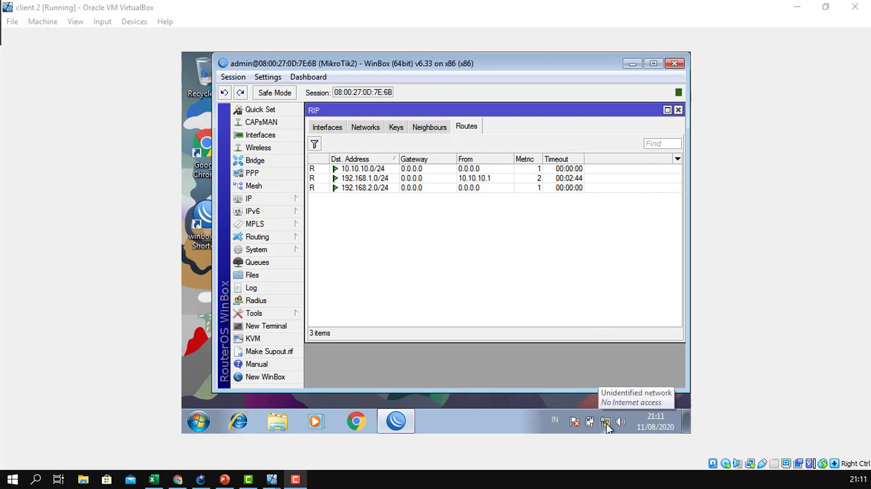
right_click(608, 423)
click(609, 417)
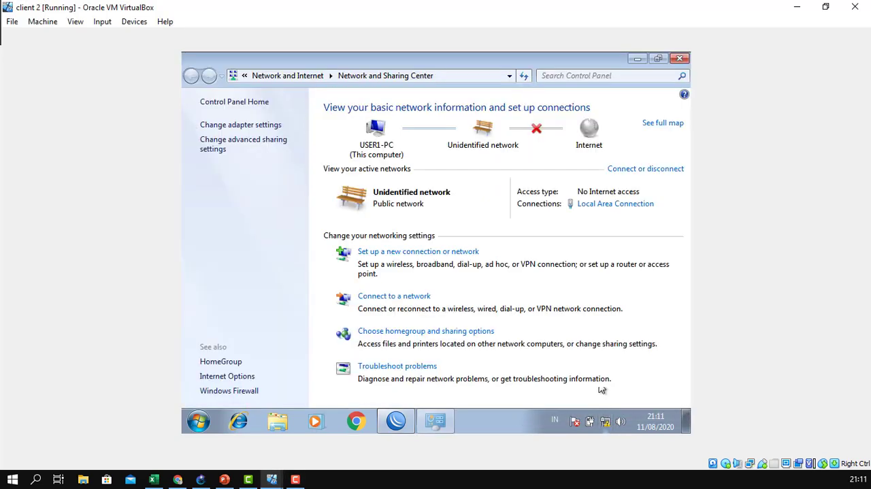
click(606, 207)
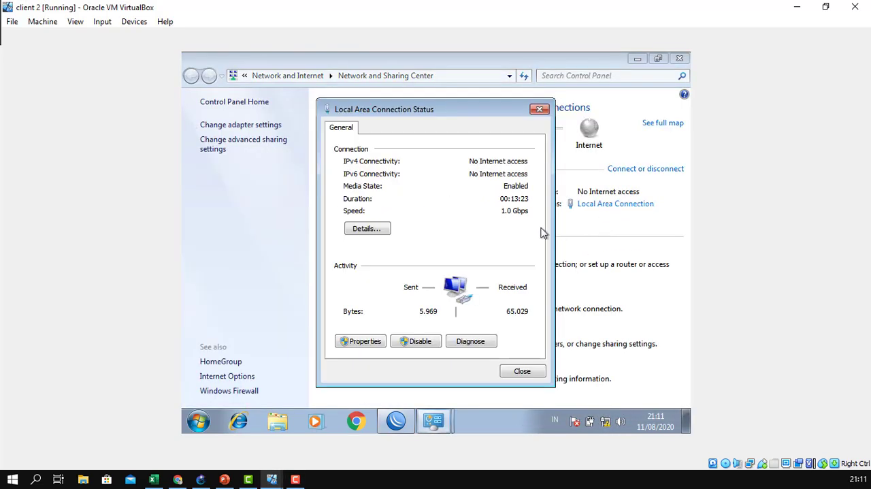
click(373, 343)
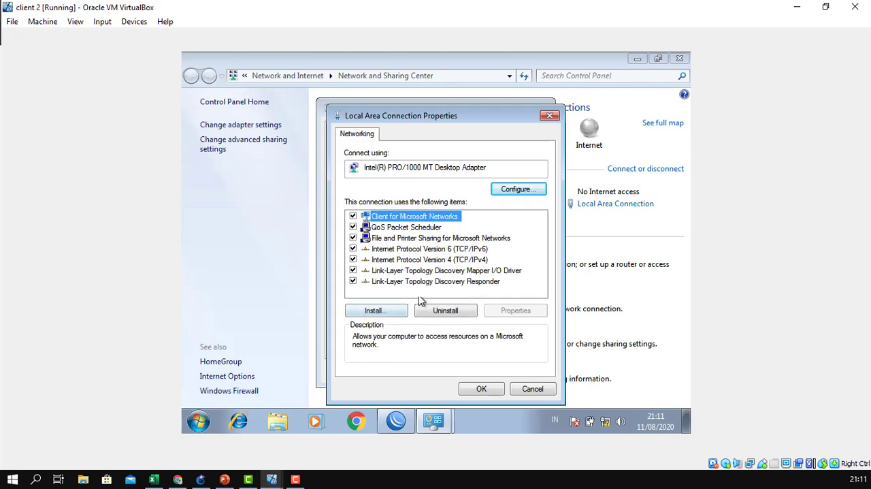
double_click(437, 264)
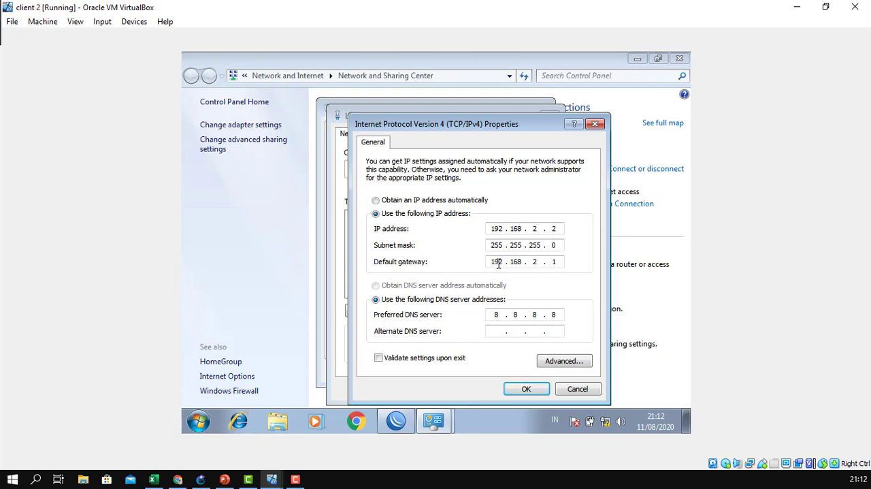
click(521, 263)
click(515, 314)
click(526, 391)
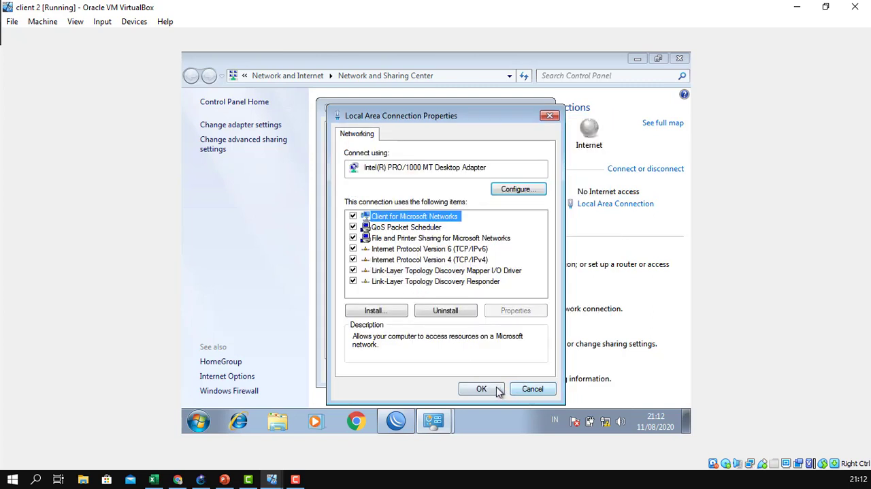
click(498, 388)
click(522, 372)
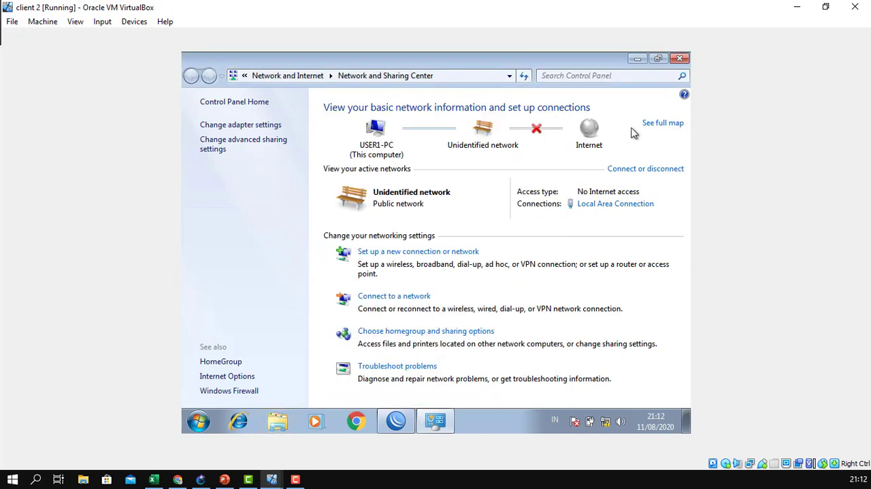
click(679, 59)
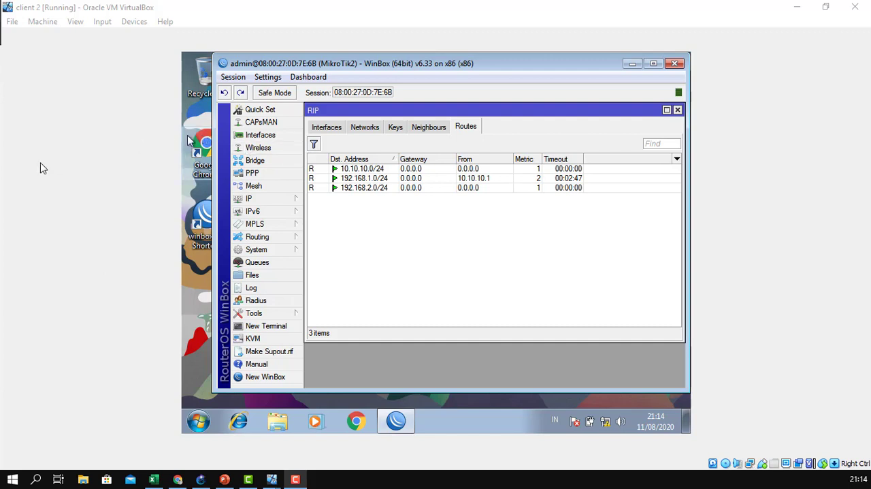
Close WinBox on client 2 and ping client 1 at 192.168.1.2 from the command prompt.
click(676, 65)
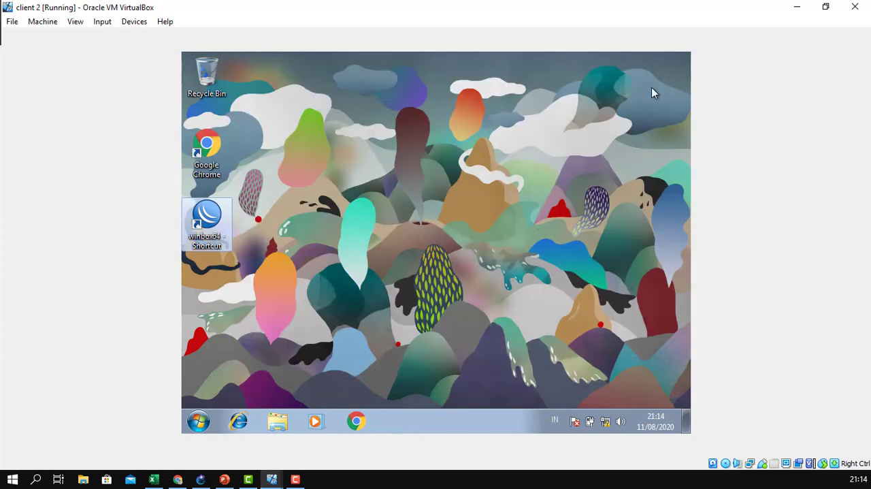
click(199, 420)
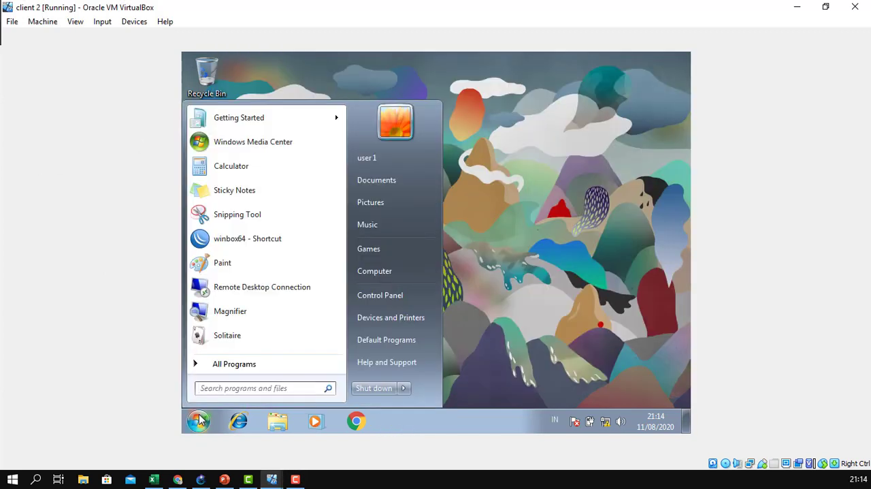
text(cmd)
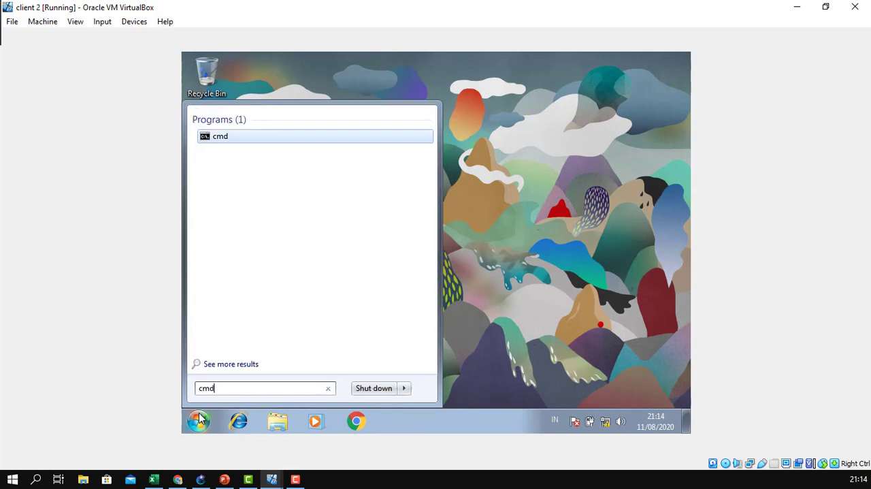
key(Return)
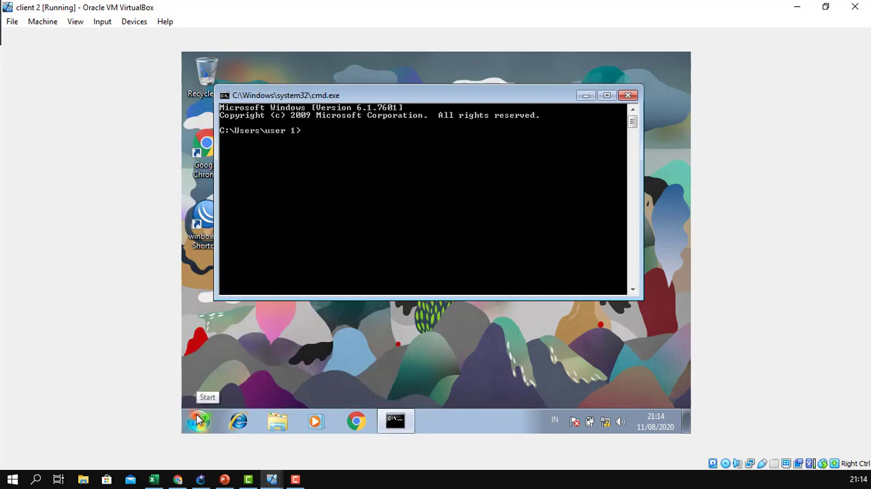
text(ping 192.168)
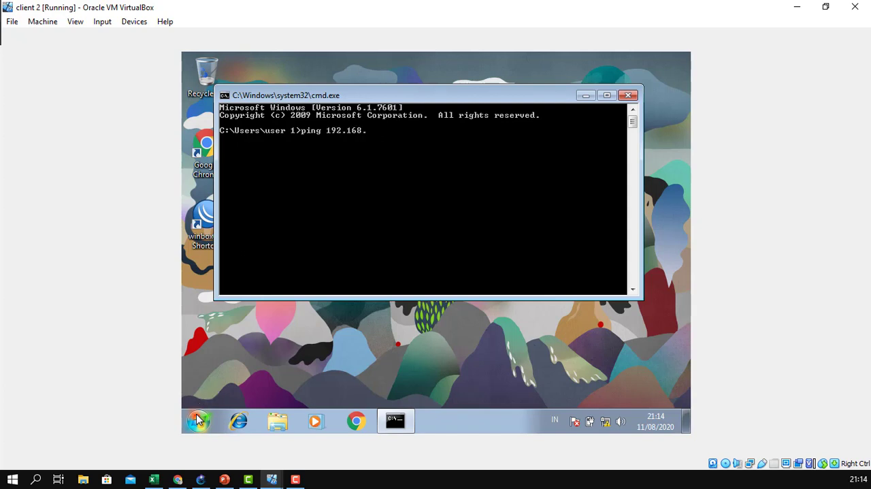
text(.1.2)
key(Return)
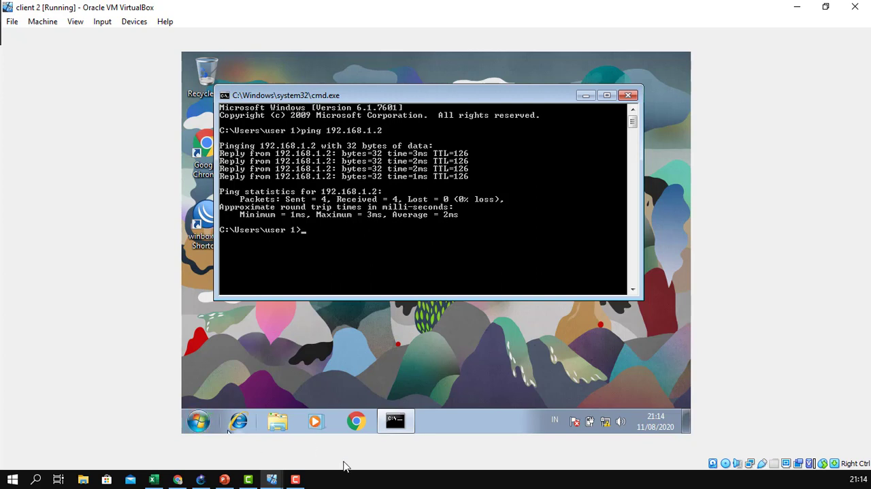
Switch to the client 1 virtual machine, ping 192.168.2.2 from its command prompt, and return to the GNS3 topology.
mouse_move(272, 480)
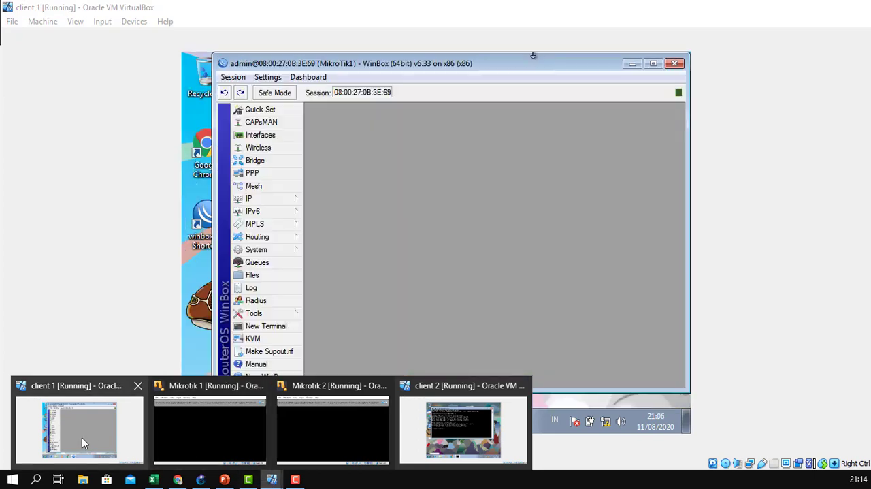
click(82, 437)
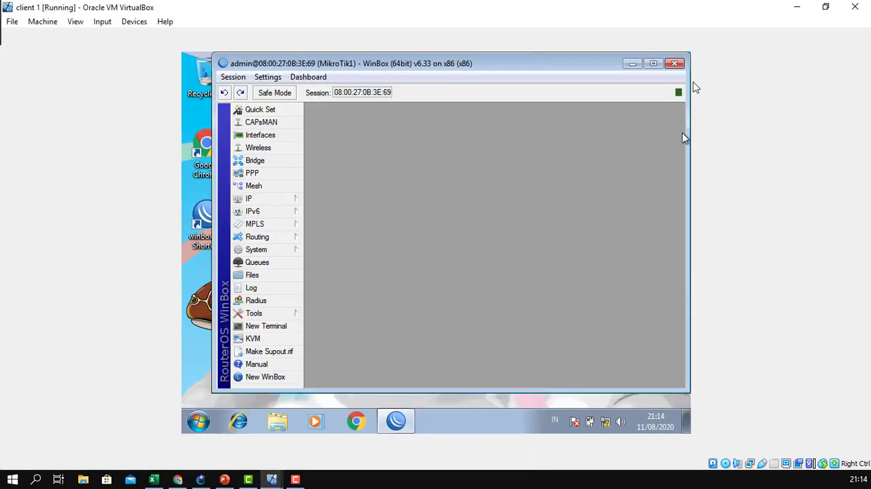
click(636, 64)
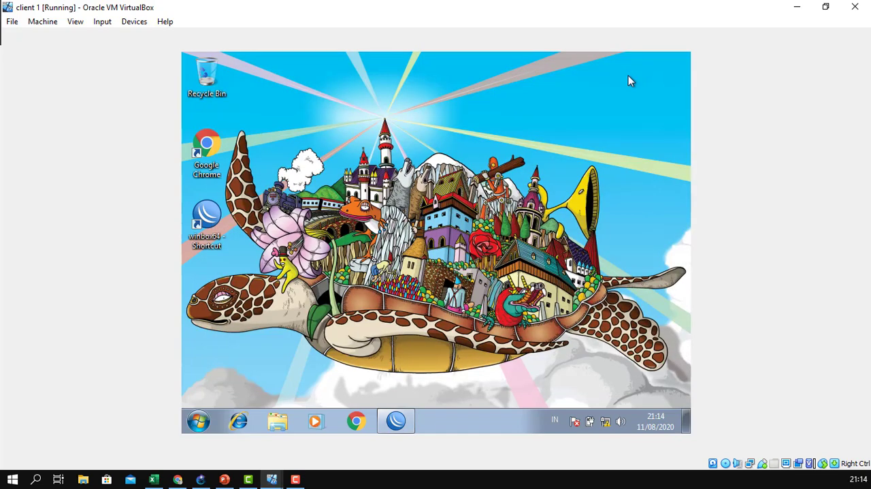
click(196, 423)
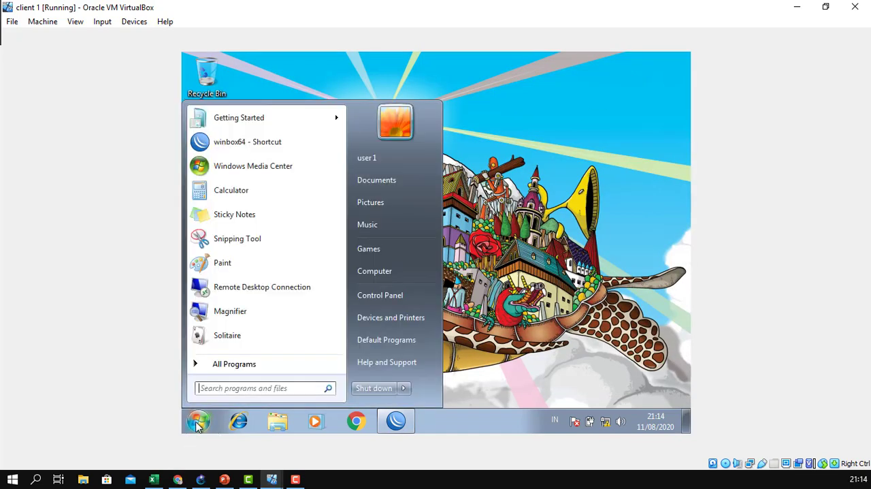
text(cmd)
key(Return)
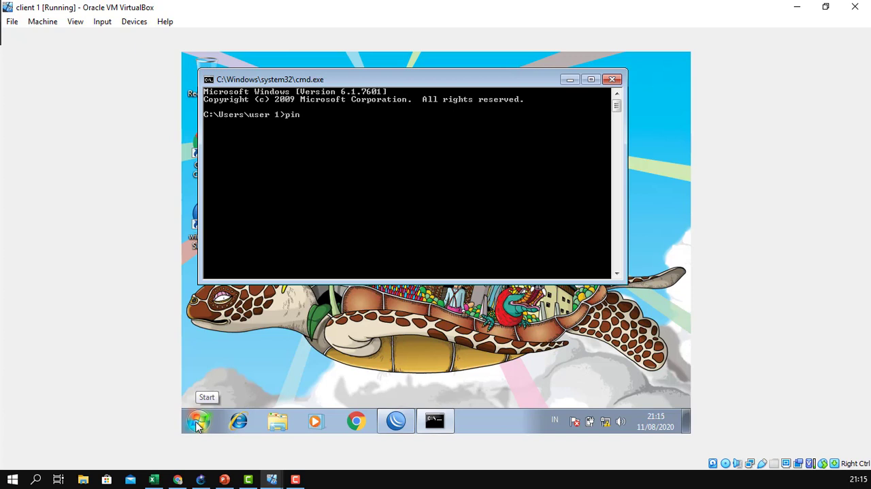
text(ping 192.168.2.)
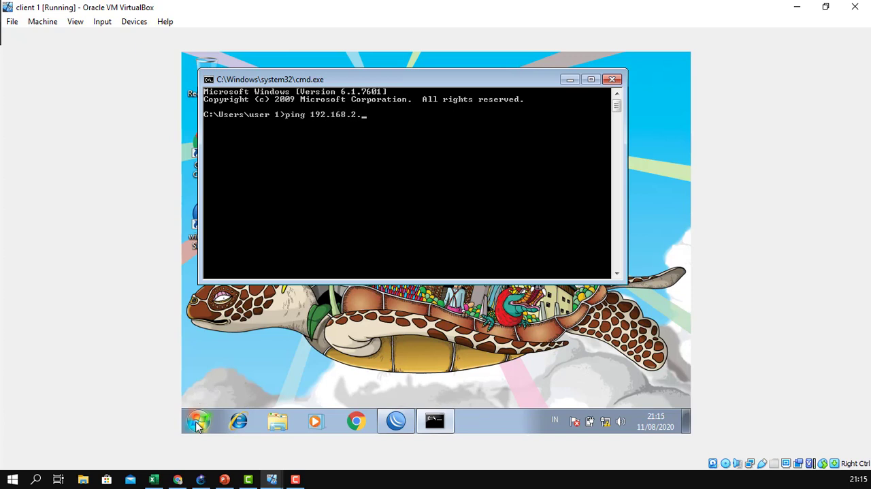
text(2)
key(Return)
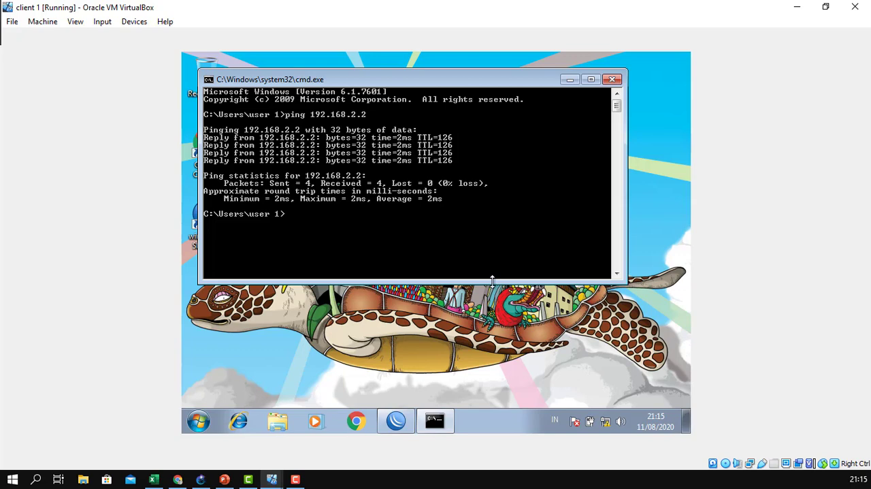
click(202, 479)
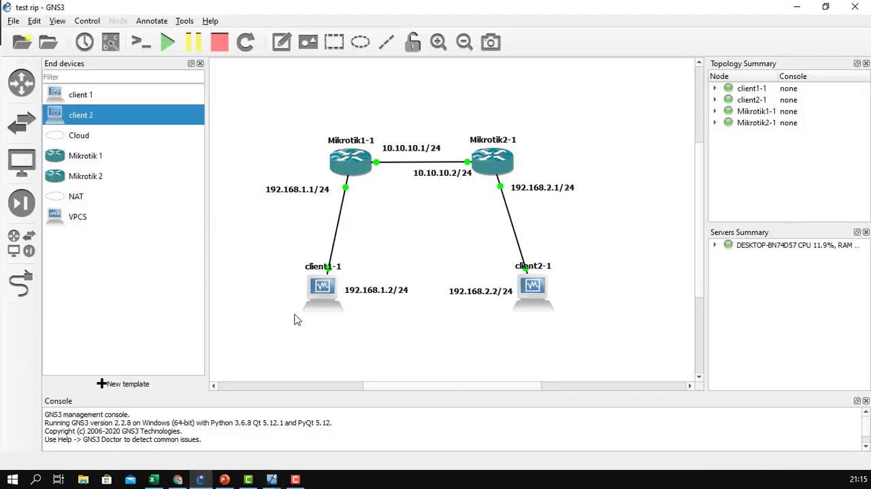